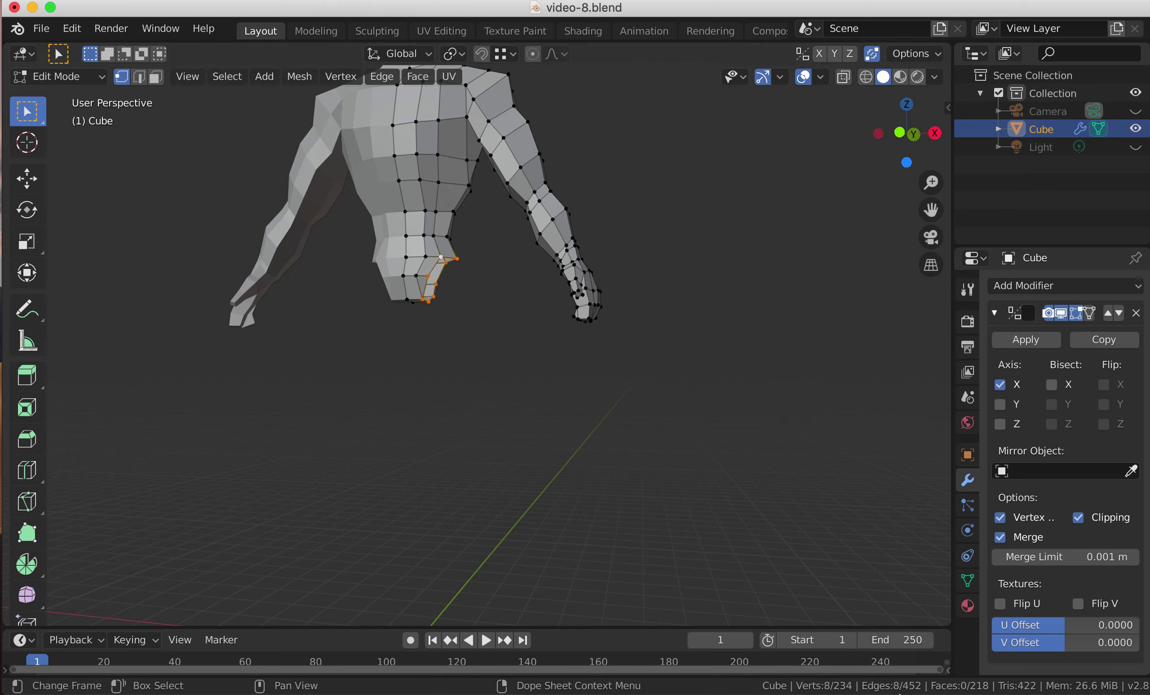
Step: Extrude the selected open edge loop at the hip downward and slightly outward to start the leg
{"action": "middle_click_drag", "start_coordinate": [598, 438], "coordinate": [606, 454]}
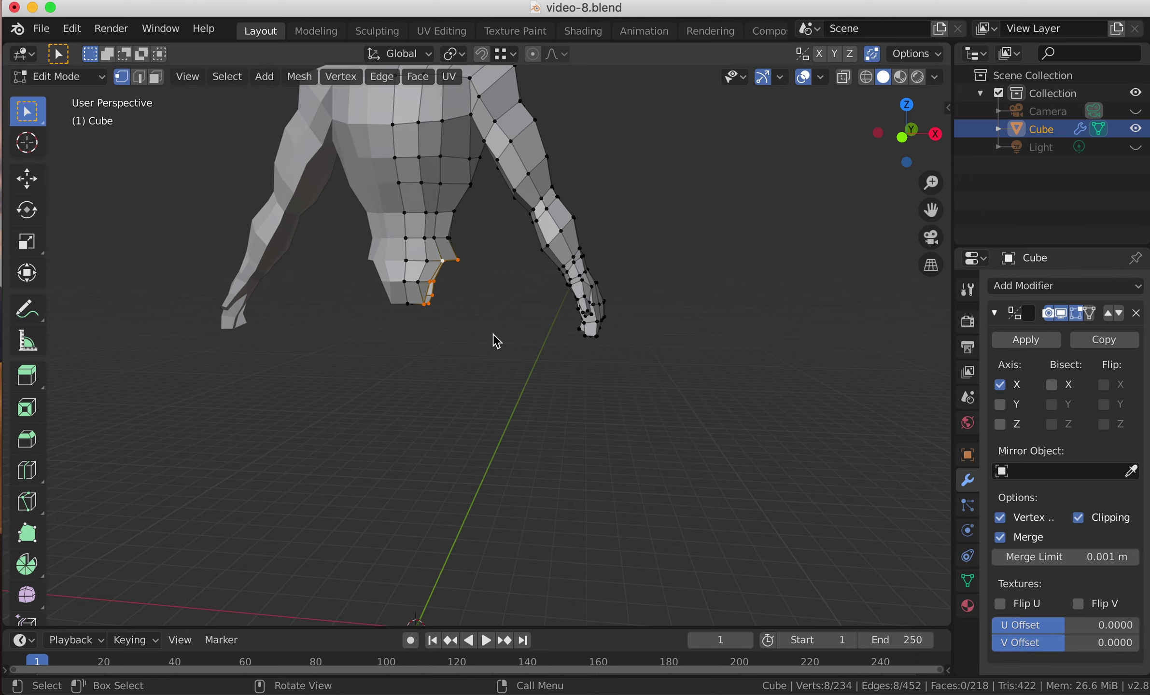
{"action": "key", "text": "KP_1"}
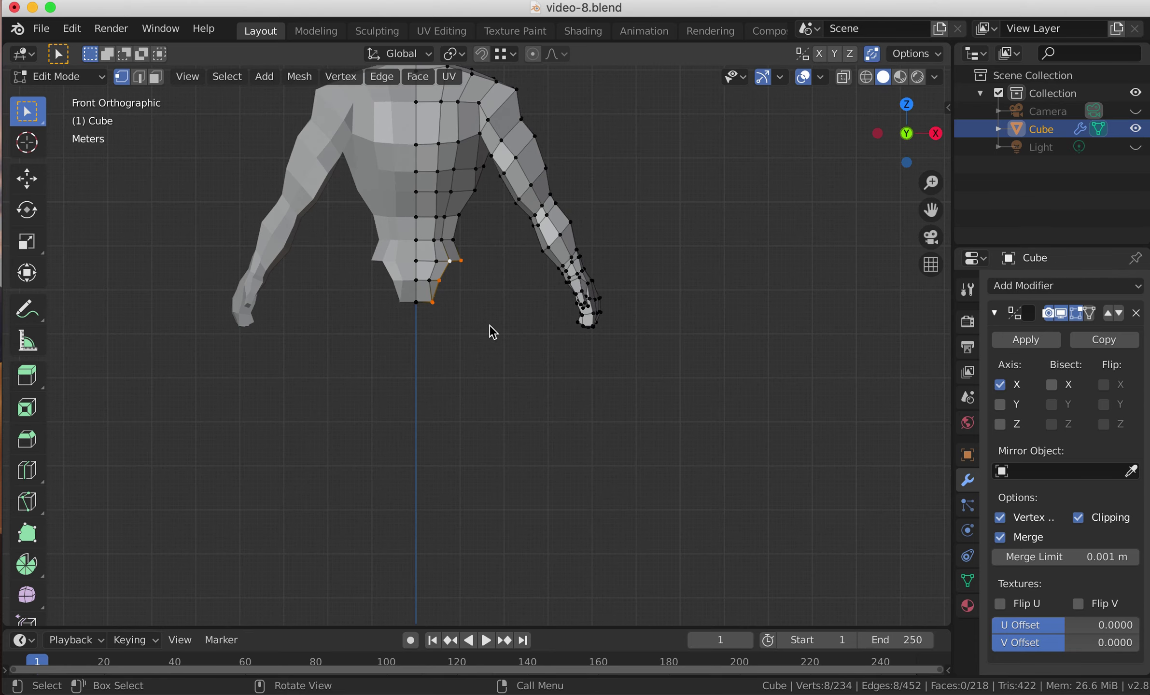
{"action": "key", "text": "e"}
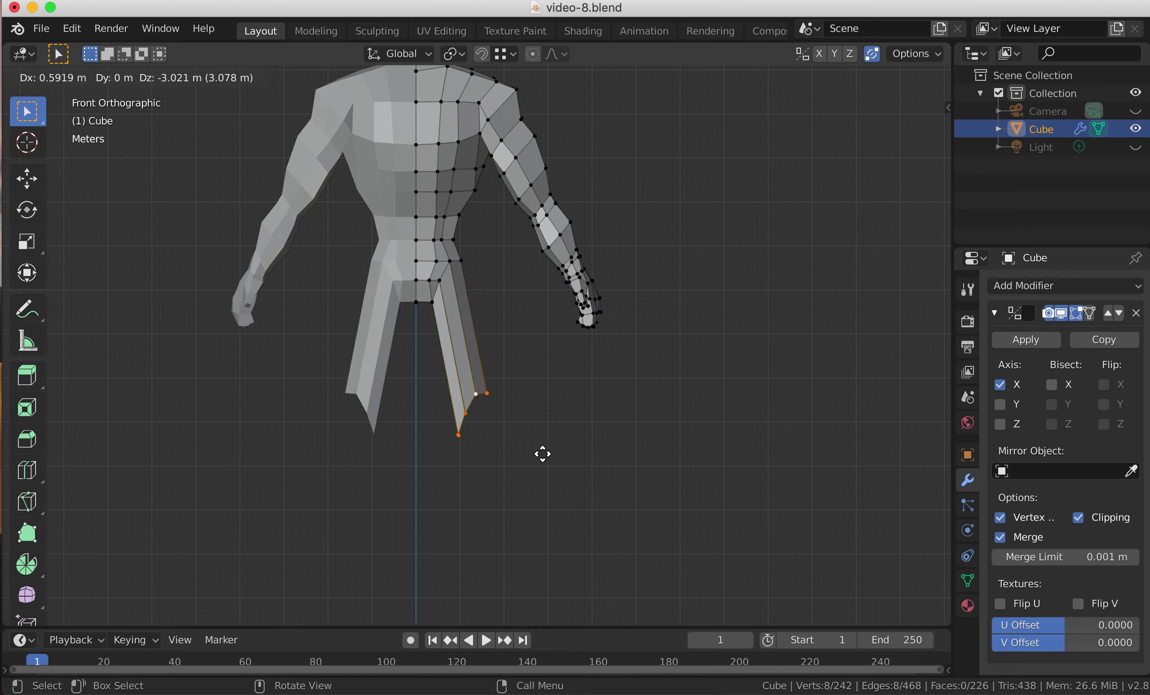
{"action": "left_click", "coordinate": [562, 412]}
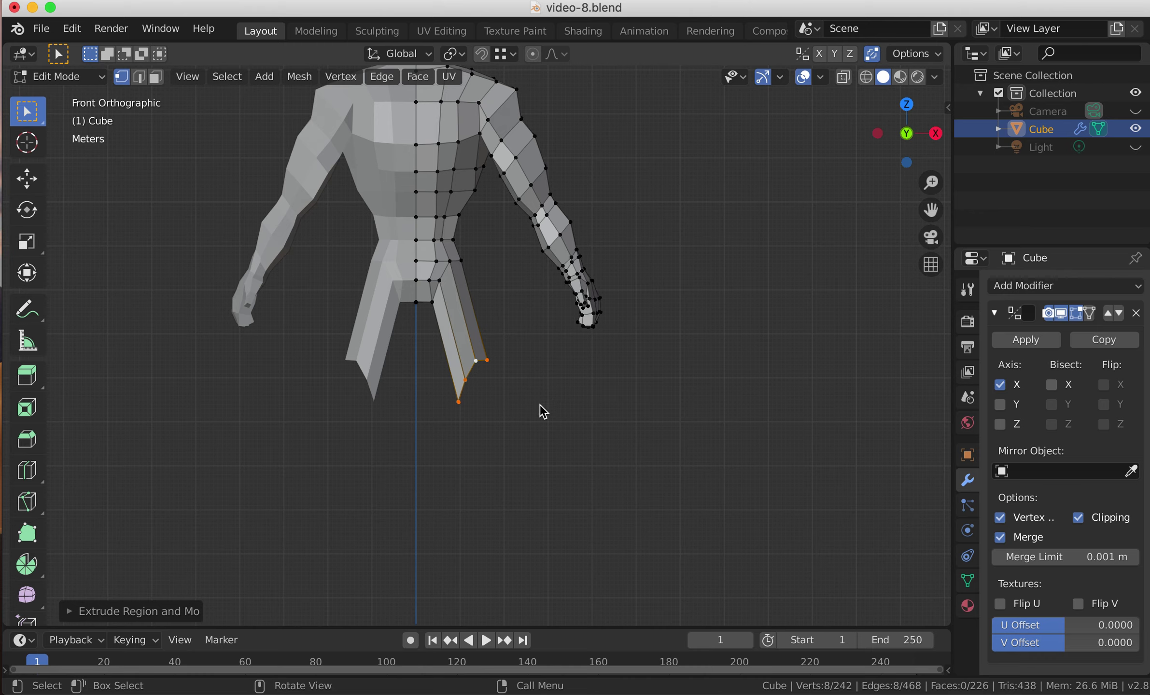
Step: Flatten the lower end of the extruded leg by scaling its loop to 0 along Z
{"action": "key", "text": "s"}
{"action": "key", "text": "z"}
{"action": "key", "text": "0"}
{"action": "key", "text": "Return"}
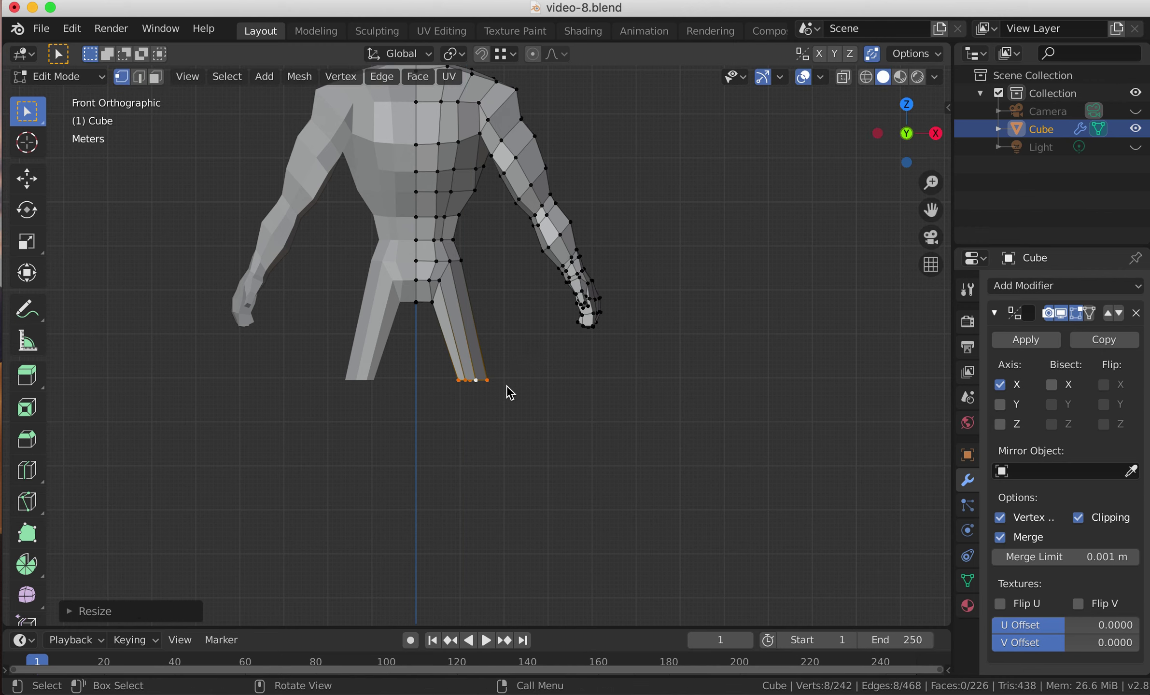
Step: Fill the open lower end of the leg with a face
{"action": "middle_click_drag", "start_coordinate": [524, 424], "coordinate": [486, 341]}
{"action": "key", "text": "f"}
{"action": "scroll", "coordinate": [498, 411], "scroll_direction": "up", "scroll_amount": 4}
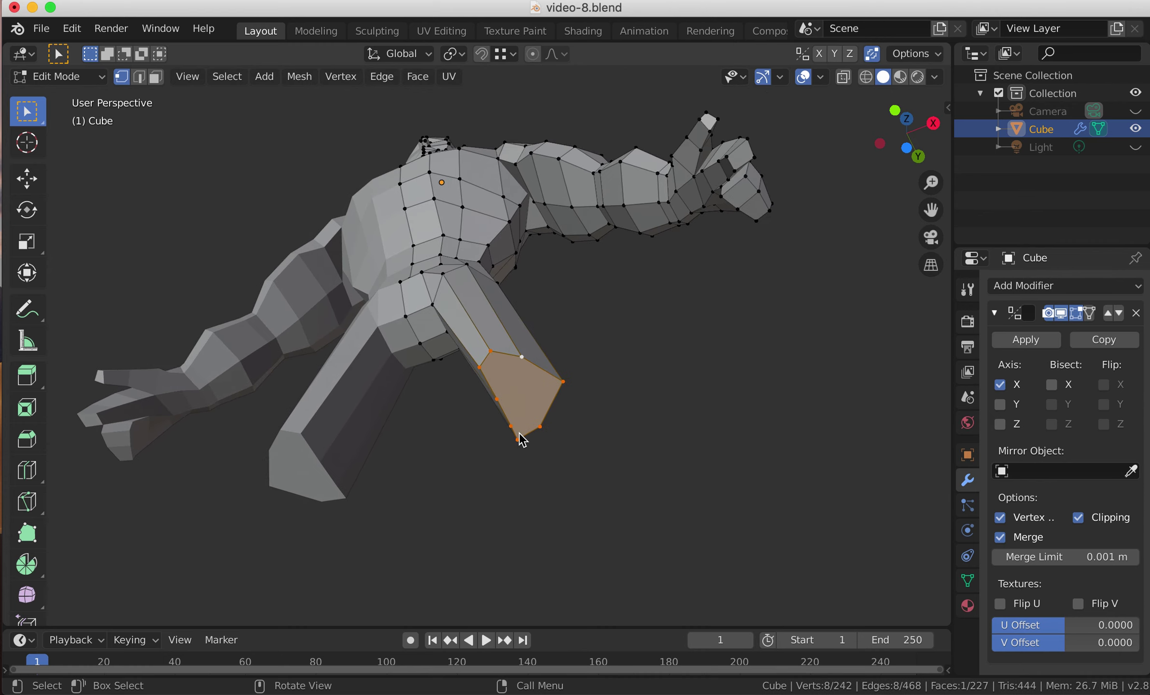
{"action": "mouse_move", "coordinate": [521, 439]}
{"action": "middle_mouse_down"}
{"action": "mouse_move", "coordinate": [523, 406]}
{"action": "mouse_move", "coordinate": [531, 423]}
{"action": "middle_mouse_up"}
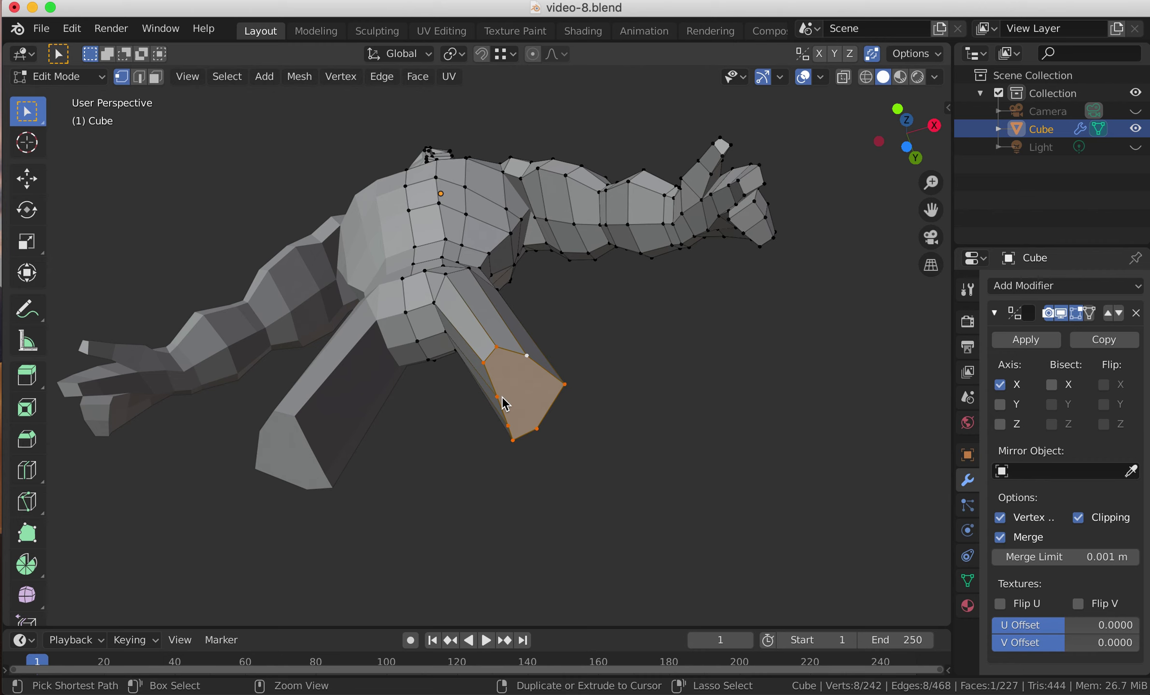
Step: Move the inner-side vertex of the leg's end face about 0.28 m inward and reposition its neighbours to start rounding the outline
{"action": "key", "text": "ctrl+KP_1"}
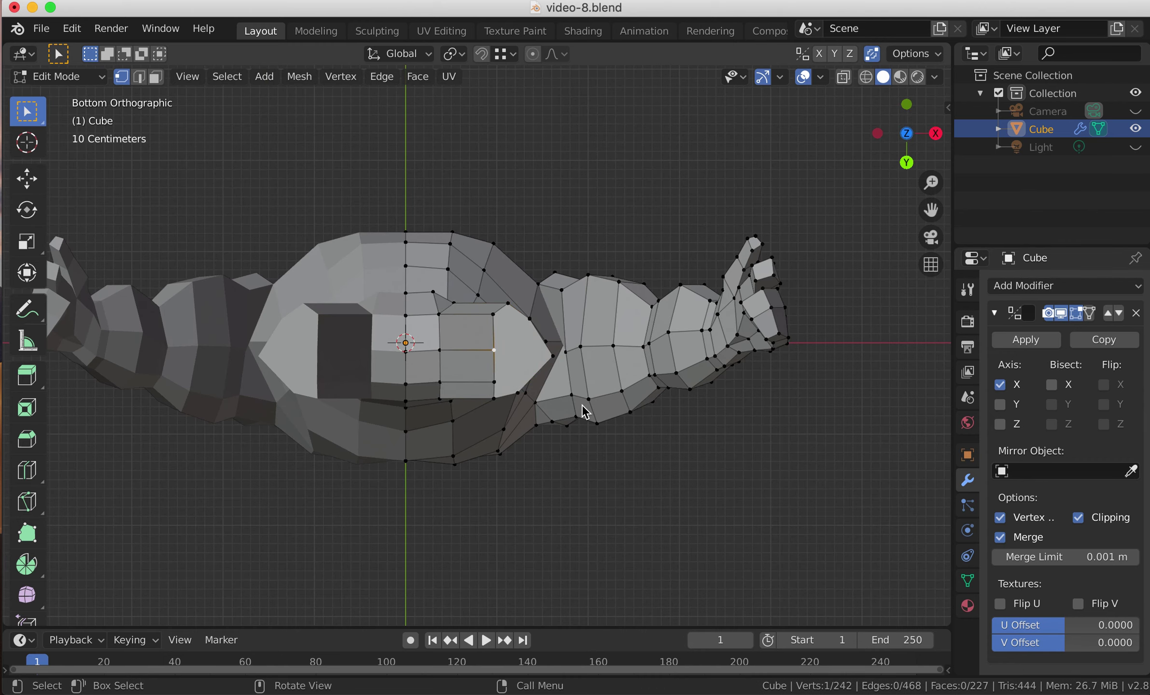
{"action": "key", "text": "g"}
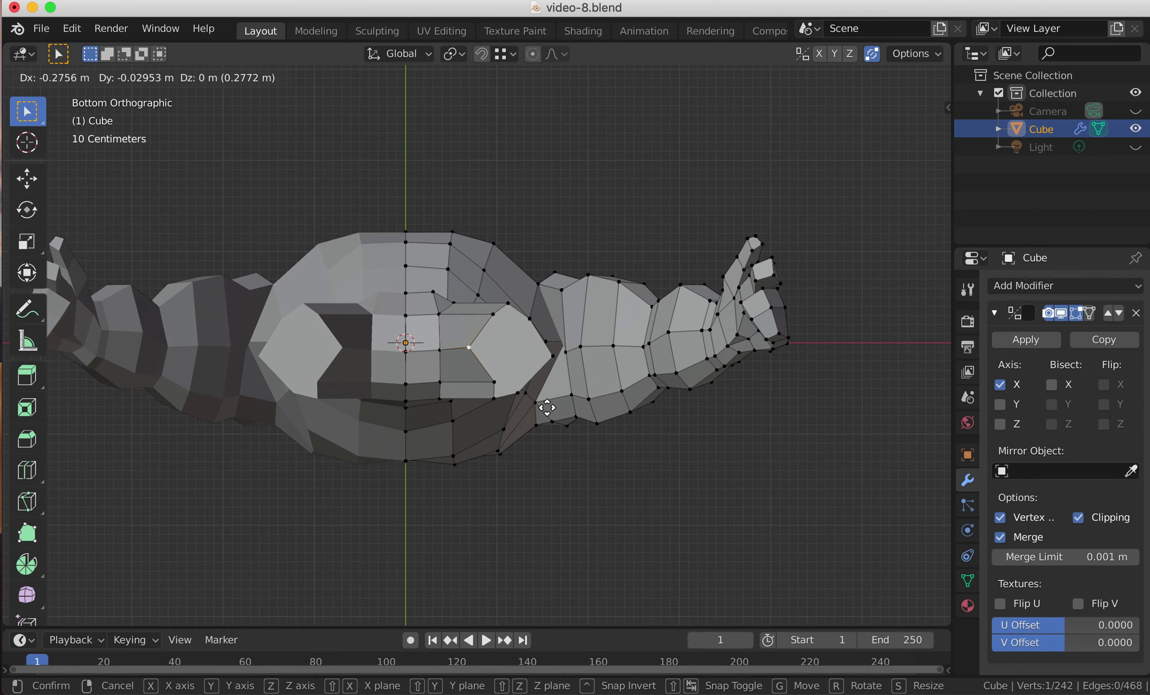
{"action": "left_click", "coordinate": [547, 406]}
{"action": "key", "text": "g"}
{"action": "left_click", "coordinate": [495, 384]}
{"action": "middle_click_drag", "start_coordinate": [519, 372], "coordinate": [492, 326]}
{"action": "key", "text": "g"}
{"action": "left_click", "coordinate": [492, 331]}
Step: Reposition an outer vertex of the leg's end face and shift its front inner corner vertex inward by about 0.09 m
{"action": "middle_click_drag", "start_coordinate": [526, 370], "coordinate": [550, 359]}
{"action": "key", "text": "g"}
{"action": "left_click", "coordinate": [560, 344]}
{"action": "mouse_move", "coordinate": [561, 343]}
{"action": "middle_mouse_down"}
{"action": "mouse_move", "coordinate": [559, 355]}
{"action": "mouse_move", "coordinate": [551, 346]}
{"action": "mouse_move", "coordinate": [559, 352]}
{"action": "middle_mouse_up"}
{"action": "left_click", "coordinate": [470, 340]}
{"action": "key", "text": "g"}
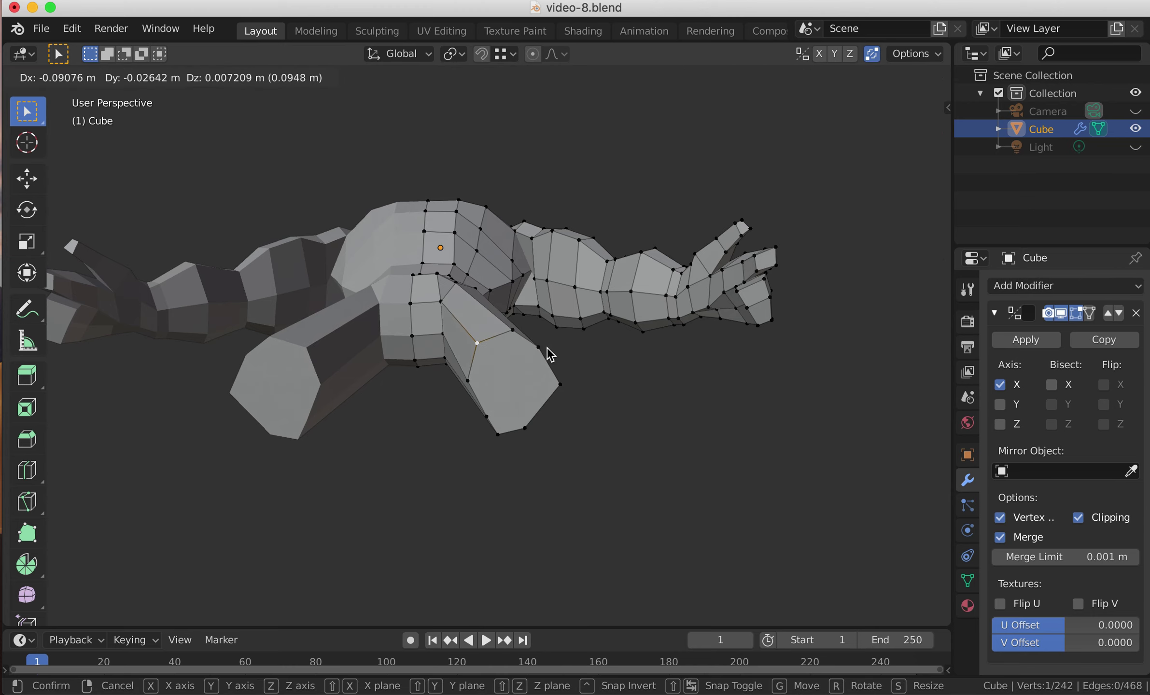
{"action": "left_click", "coordinate": [487, 384]}
Step: Adjust the back inner vertices of the leg's end face to even out that corner
{"action": "middle_click_drag", "start_coordinate": [487, 386], "coordinate": [483, 416]}
{"action": "left_click", "coordinate": [481, 411]}
{"action": "key", "text": "g"}
{"action": "left_click", "coordinate": [471, 401]}
{"action": "left_click", "coordinate": [503, 435]}
{"action": "key", "text": "g"}
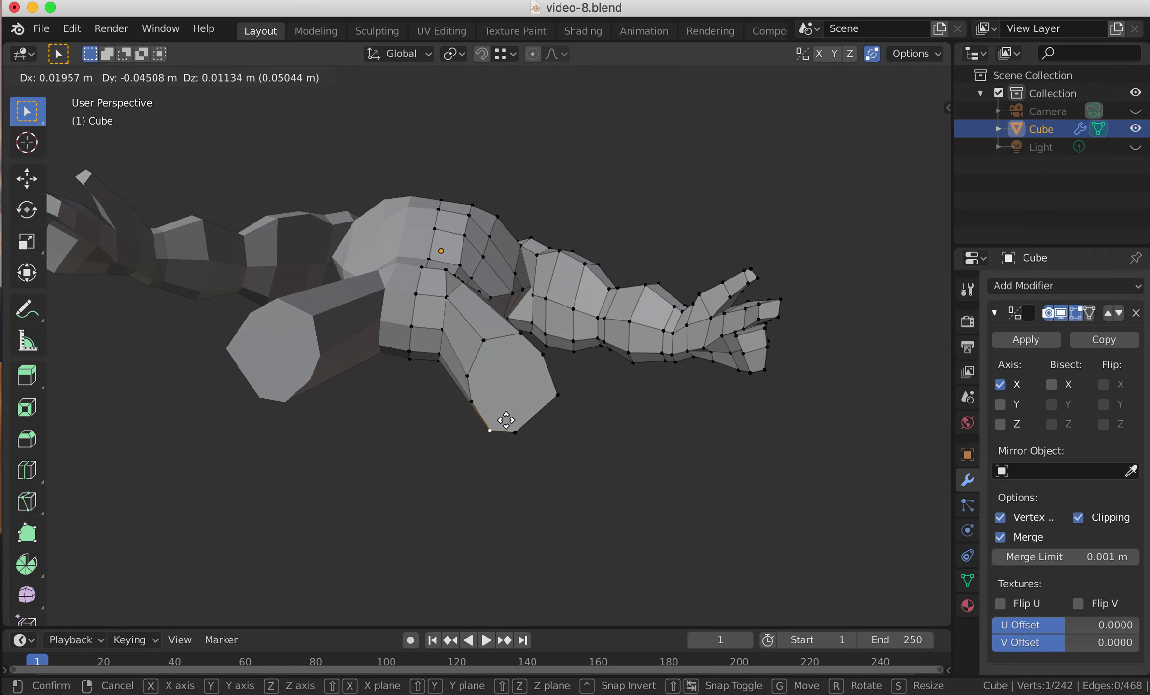
{"action": "left_click", "coordinate": [518, 410]}
Step: Move the outer back vertices of the leg's end face, and nudge an inner-side vertex about 0.1 m toward the front
{"action": "mouse_move", "coordinate": [519, 411]}
{"action": "middle_mouse_down"}
{"action": "mouse_move", "coordinate": [526, 377]}
{"action": "mouse_move", "coordinate": [511, 416]}
{"action": "middle_mouse_up"}
{"action": "key", "text": "g"}
{"action": "left_click", "coordinate": [549, 412]}
{"action": "key", "text": "g"}
{"action": "left_click", "coordinate": [555, 381]}
{"action": "middle_click_drag", "start_coordinate": [555, 381], "coordinate": [476, 381]}
{"action": "key", "text": "g"}
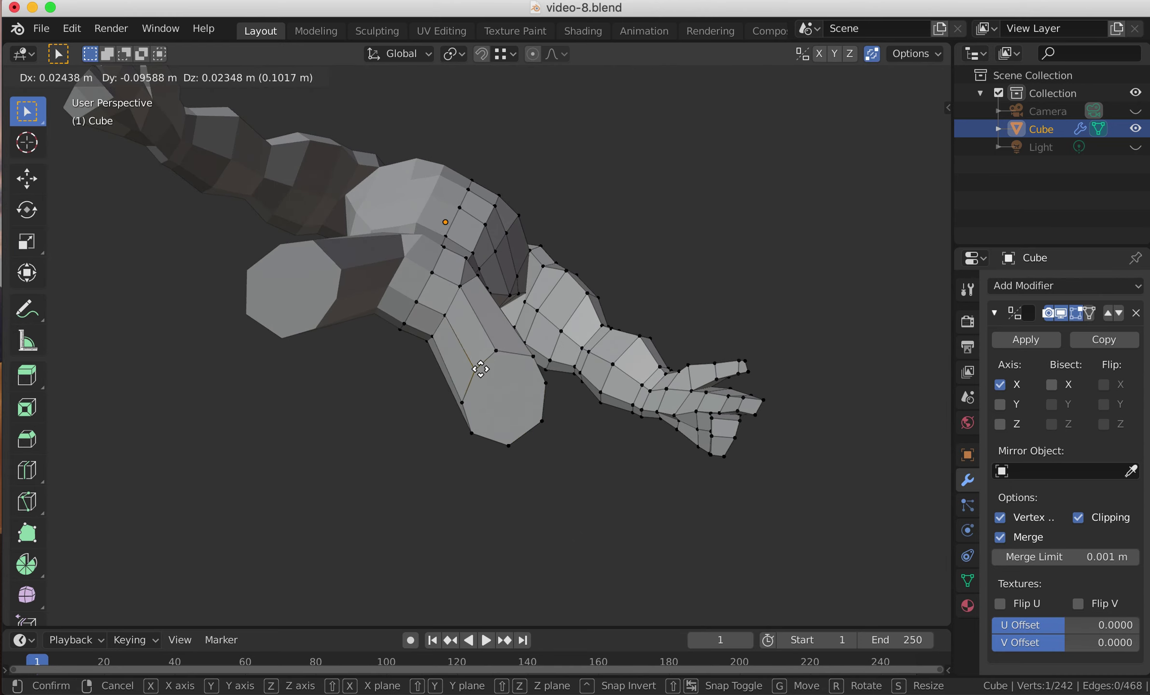
{"action": "left_click", "coordinate": [476, 363]}
Step: Refine an inner vertex of the leg's end face and shift the front middle vertex about 0.06 m
{"action": "middle_click_drag", "start_coordinate": [480, 398], "coordinate": [507, 388]}
{"action": "key", "text": "g"}
{"action": "left_click", "coordinate": [466, 384]}
{"action": "middle_click_drag", "start_coordinate": [465, 383], "coordinate": [509, 367]}
{"action": "key", "text": "g"}
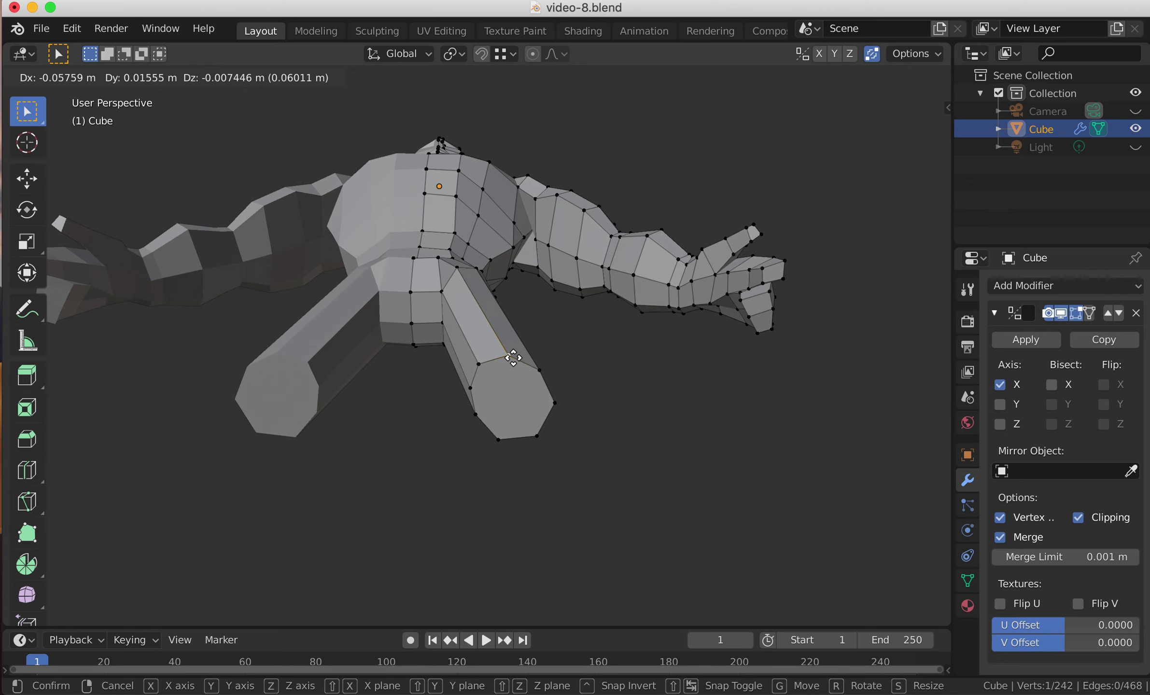
{"action": "left_click", "coordinate": [512, 360]}
Step: Reposition the front outer and outer-side vertices of the leg's end face for a rounder outline
{"action": "middle_click_drag", "start_coordinate": [511, 359], "coordinate": [535, 346]}
{"action": "key", "text": "g"}
{"action": "left_click", "coordinate": [545, 375]}
{"action": "key", "text": "g"}
{"action": "left_click", "coordinate": [549, 378]}
{"action": "key", "text": "g"}
{"action": "left_click", "coordinate": [553, 409]}
Step: Fine-tune the remaining outer back vertices of the leg's end face, pulling the last one slightly inward
{"action": "key", "text": "g"}
{"action": "left_click", "coordinate": [516, 401]}
{"action": "middle_click_drag", "start_coordinate": [516, 401], "coordinate": [457, 390]}
{"action": "key", "text": "g"}
{"action": "left_click", "coordinate": [521, 365]}
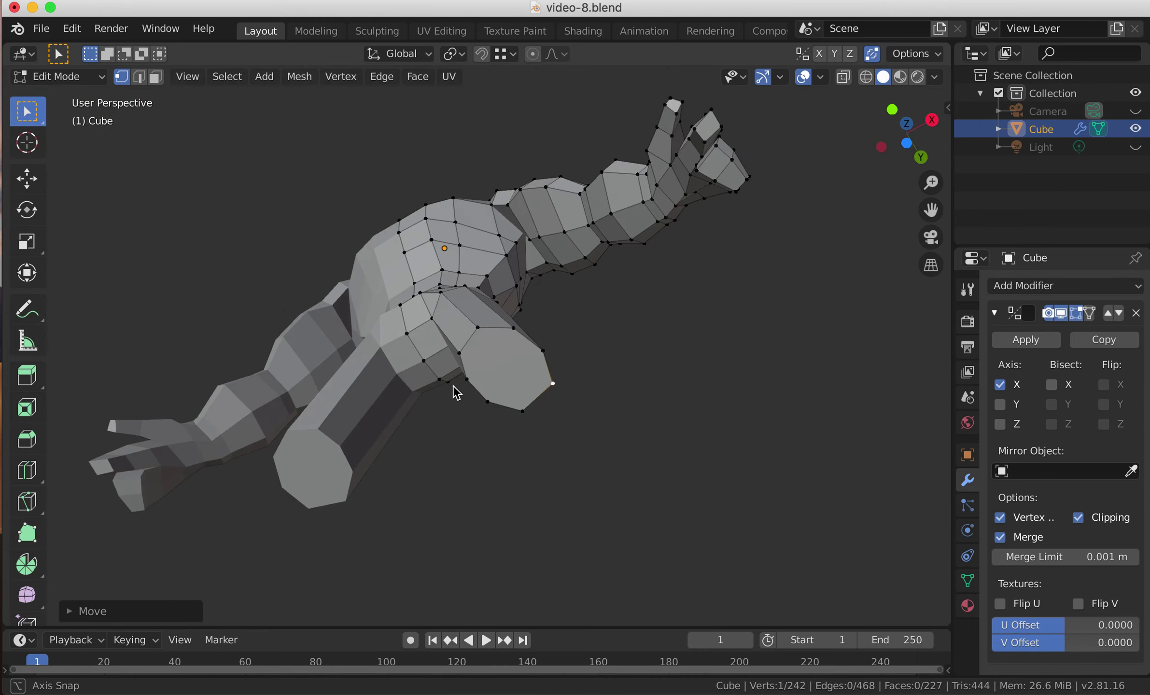
{"action": "key", "text": "g"}
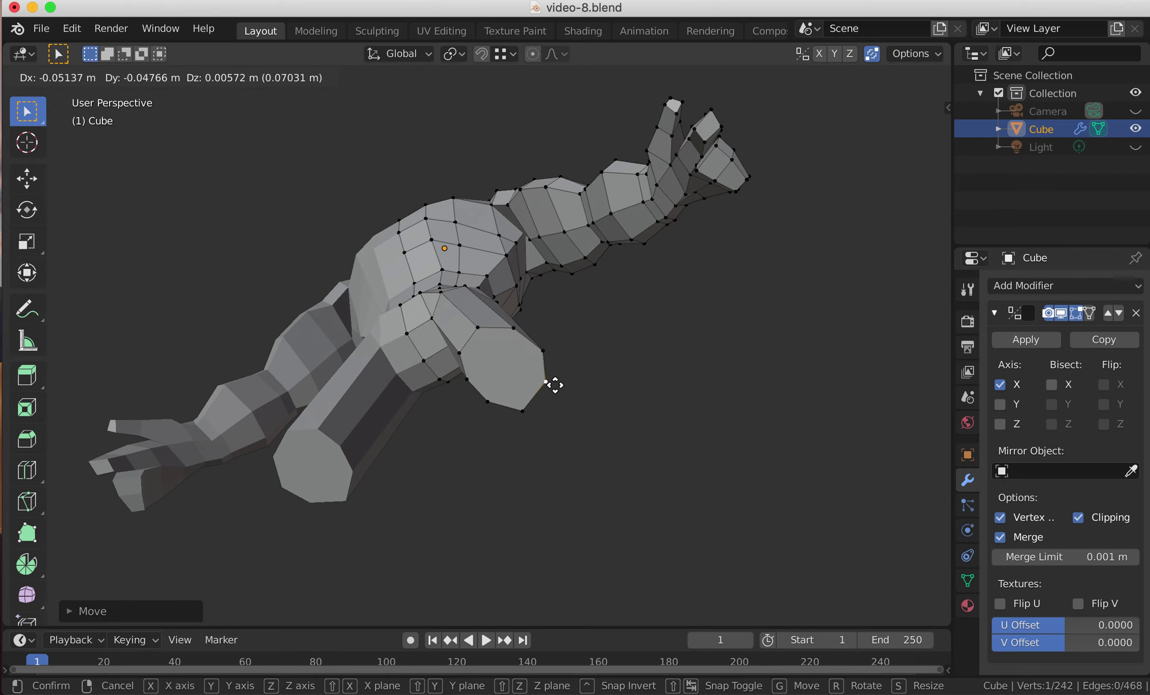
{"action": "left_click", "coordinate": [506, 402]}
Step: Lengthen the leg in front view by moving its end loop down about 1.07 m, followed by another move of about 1.4 m
{"action": "middle_click_drag", "start_coordinate": [506, 402], "coordinate": [550, 482]}
{"action": "key", "text": "KP_1"}
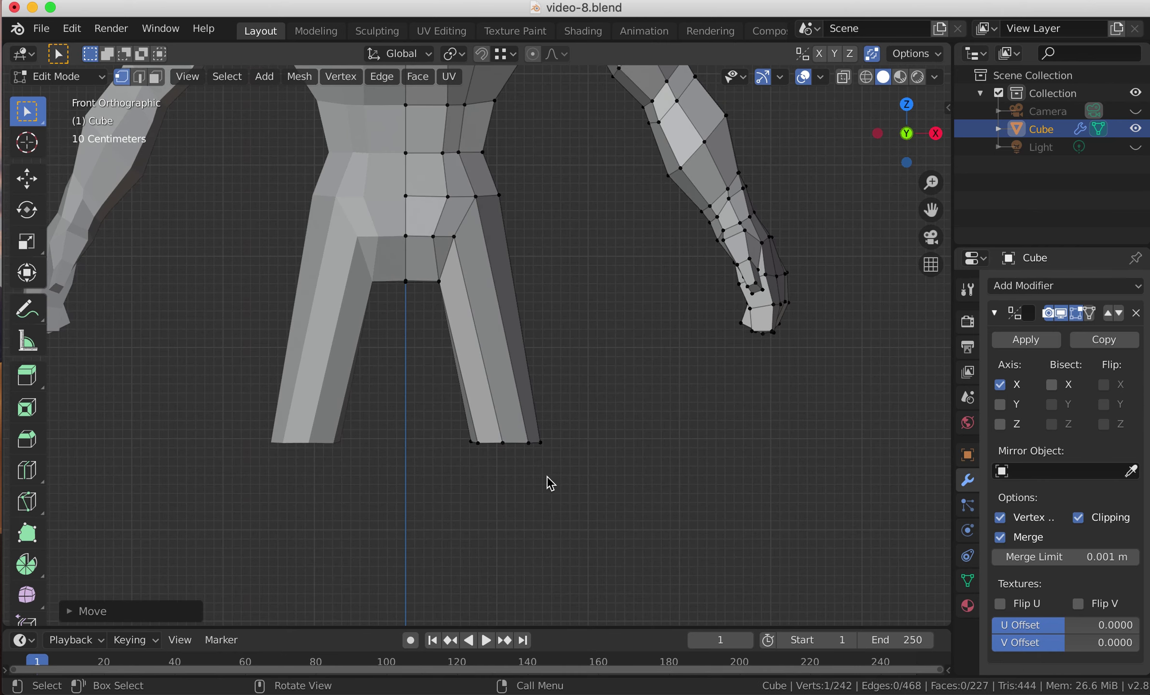
{"action": "left_click", "coordinate": [525, 441], "text": "alt"}
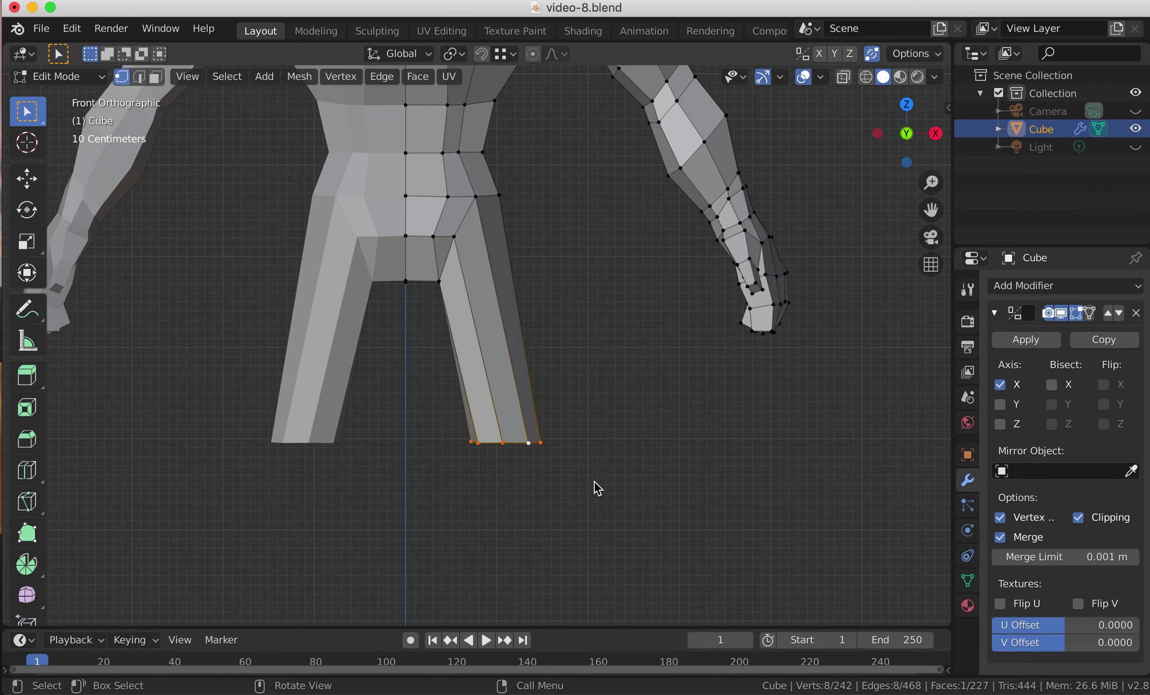
{"action": "key", "text": "g"}
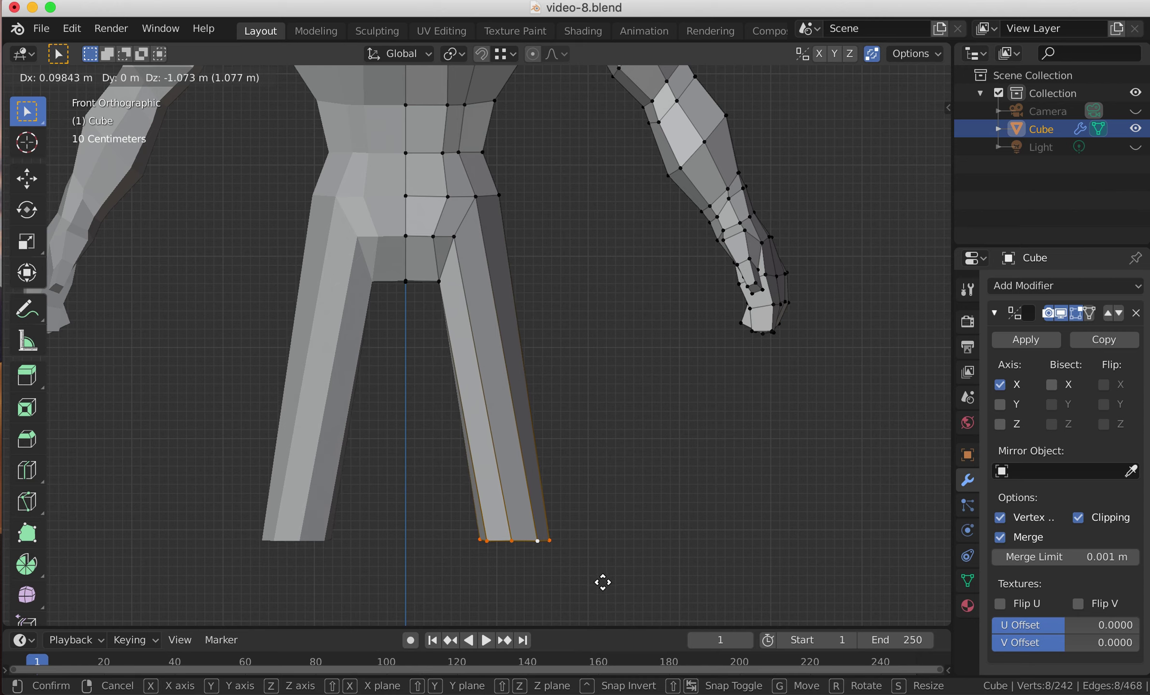
{"action": "left_click", "coordinate": [602, 583]}
{"action": "scroll", "coordinate": [604, 553], "scroll_direction": "up", "scroll_amount": 2}
{"action": "scroll", "coordinate": [603, 553], "scroll_direction": "down", "scroll_amount": 2}
{"action": "scroll", "coordinate": [603, 552], "scroll_direction": "down", "scroll_amount": 3}
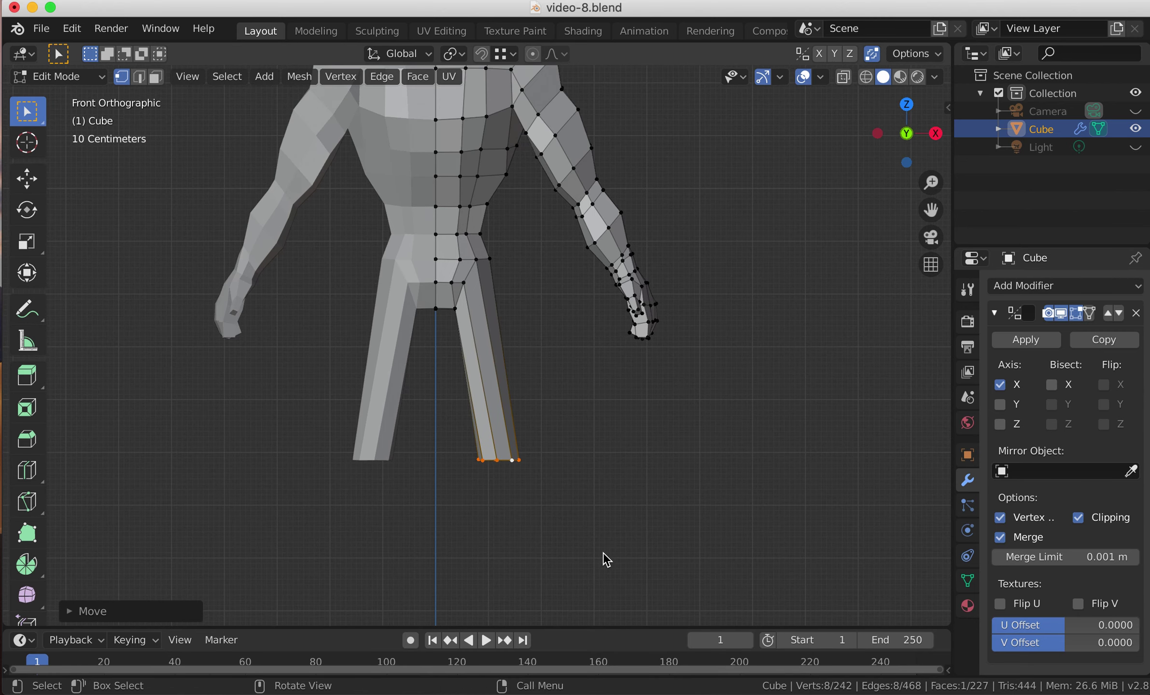
{"action": "scroll", "coordinate": [603, 552], "scroll_direction": "down", "scroll_amount": 2}
{"action": "key", "text": "g"}
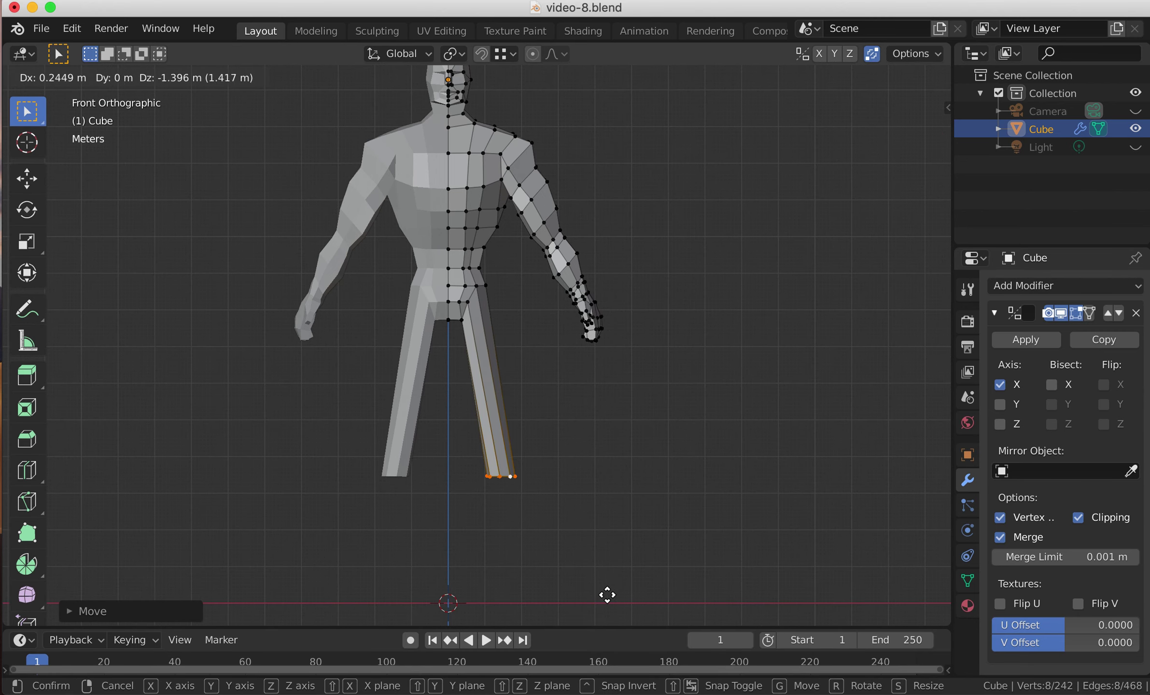
{"action": "left_click", "coordinate": [610, 600]}
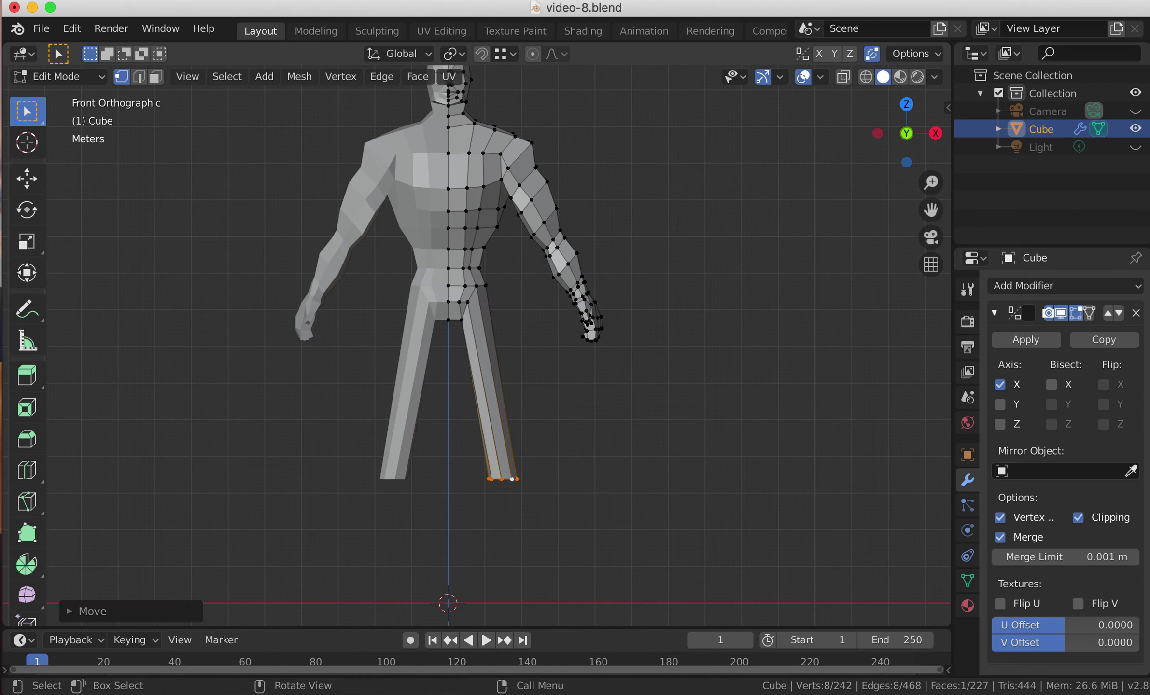
Step: Scale down the leg's end loop so the leg tapers toward the ankle
{"action": "key", "text": "s"}
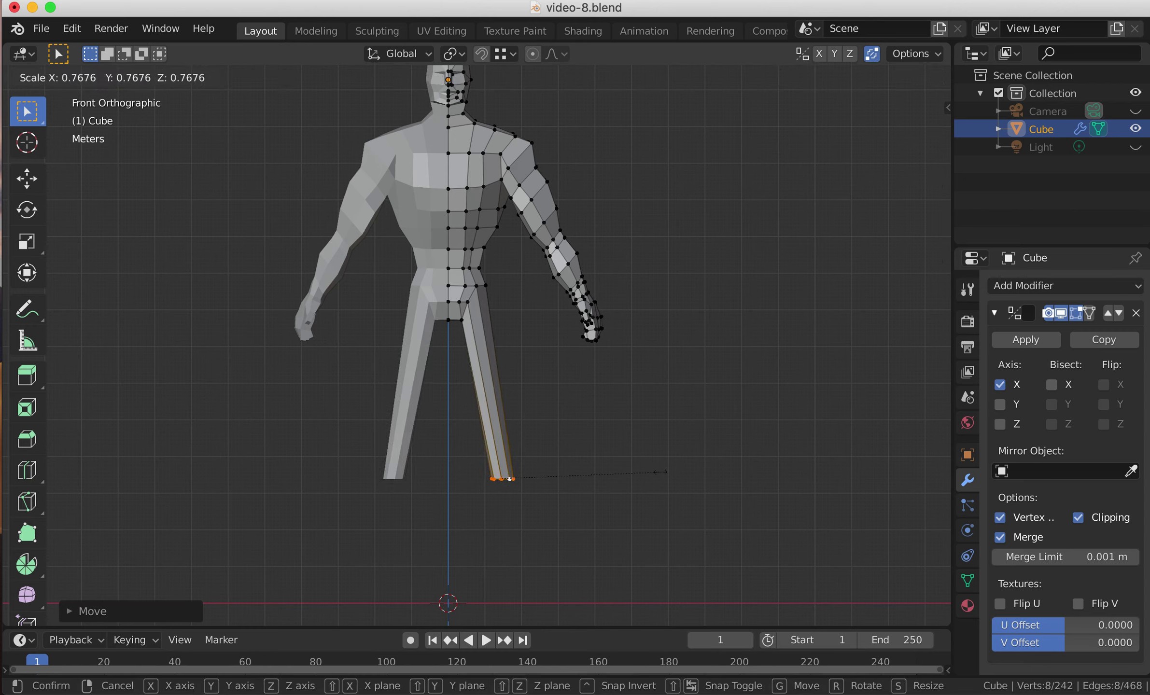
{"action": "left_click", "coordinate": [641, 472]}
{"action": "scroll", "coordinate": [642, 472], "scroll_direction": "up", "scroll_amount": 2}
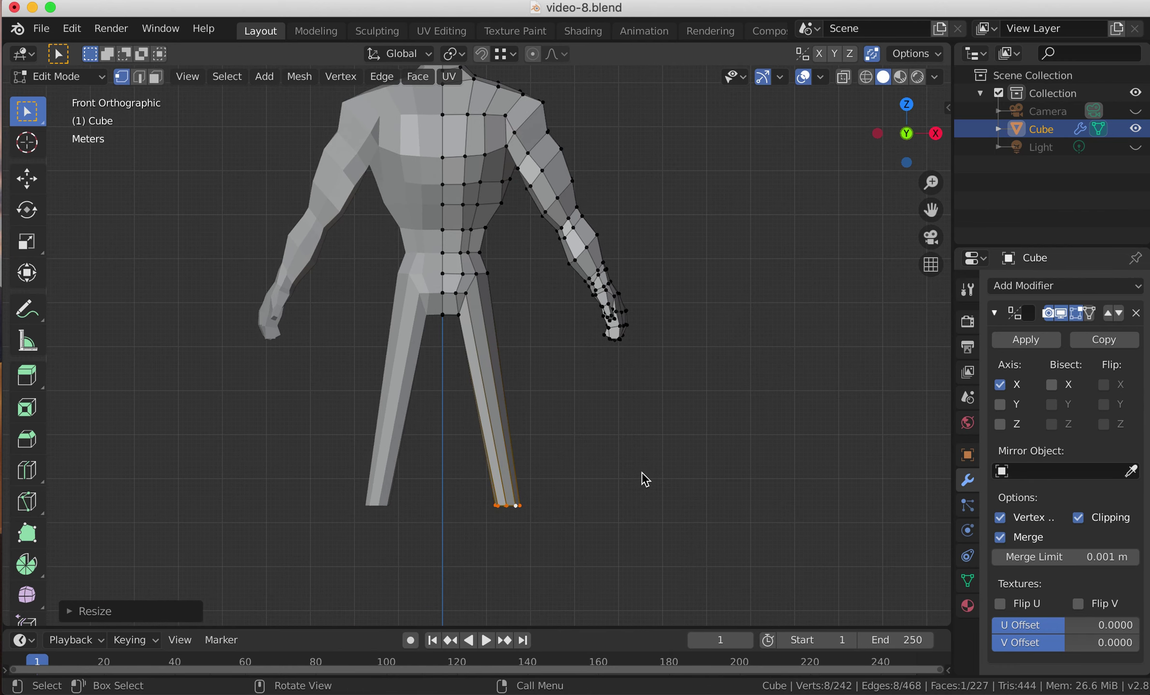
Step: Lower the whole body object along Z toward the ground line, finishing with a move of about 0.76 m, and return to mesh editing
{"action": "key", "text": "Tab"}
{"action": "key", "text": "g"}
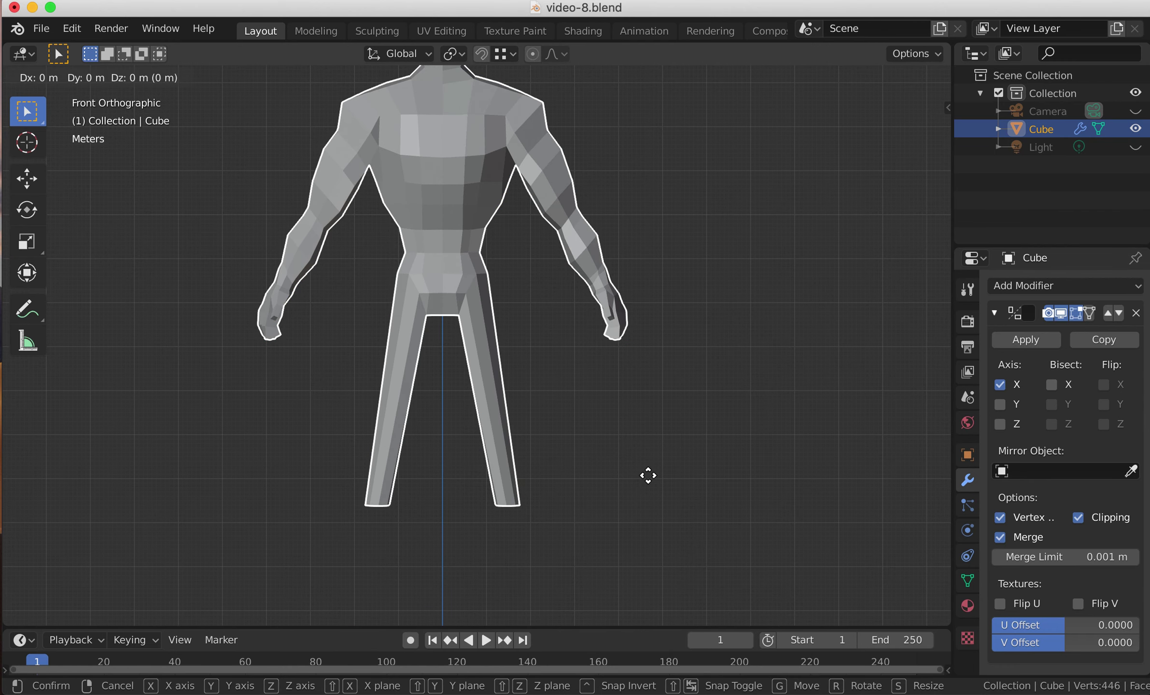
{"action": "key", "text": "z"}
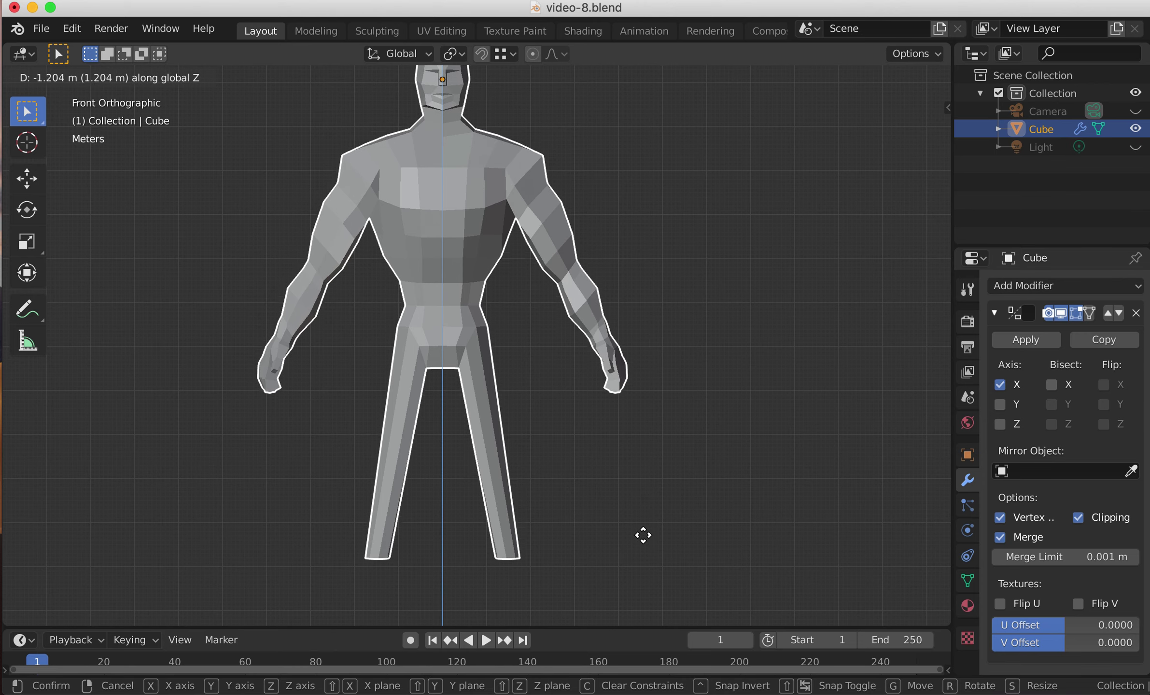
{"action": "left_click", "coordinate": [644, 545]}
{"action": "scroll", "coordinate": [624, 497], "scroll_direction": "down", "scroll_amount": 5}
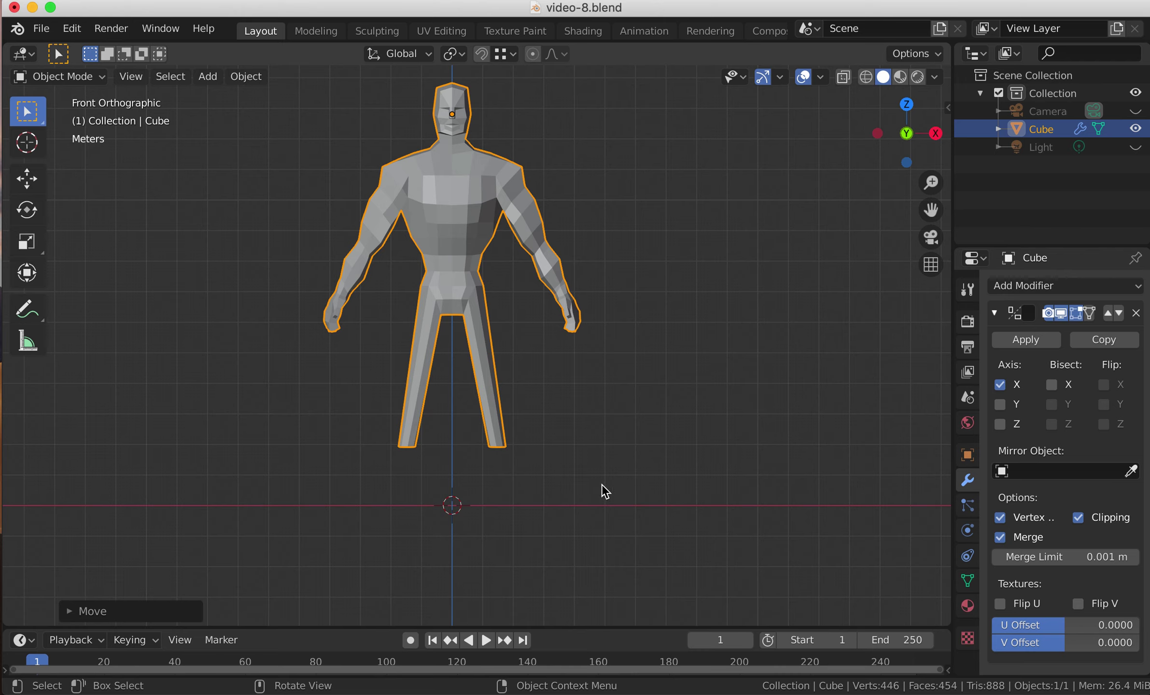
{"action": "key", "text": "g"}
{"action": "key", "text": "z"}
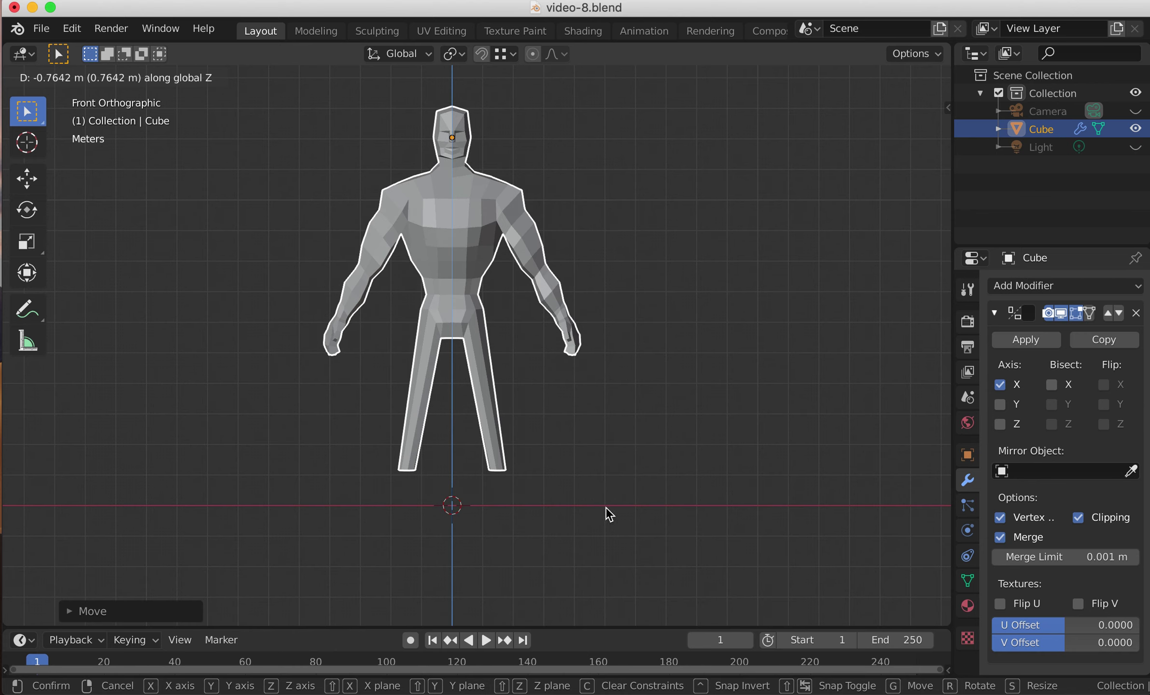
{"action": "left_click", "coordinate": [590, 435]}
{"action": "key", "text": "Tab"}
Step: Scale the leg's end loop down slightly more in front view
{"action": "scroll", "coordinate": [585, 429], "scroll_direction": "up", "scroll_amount": 3}
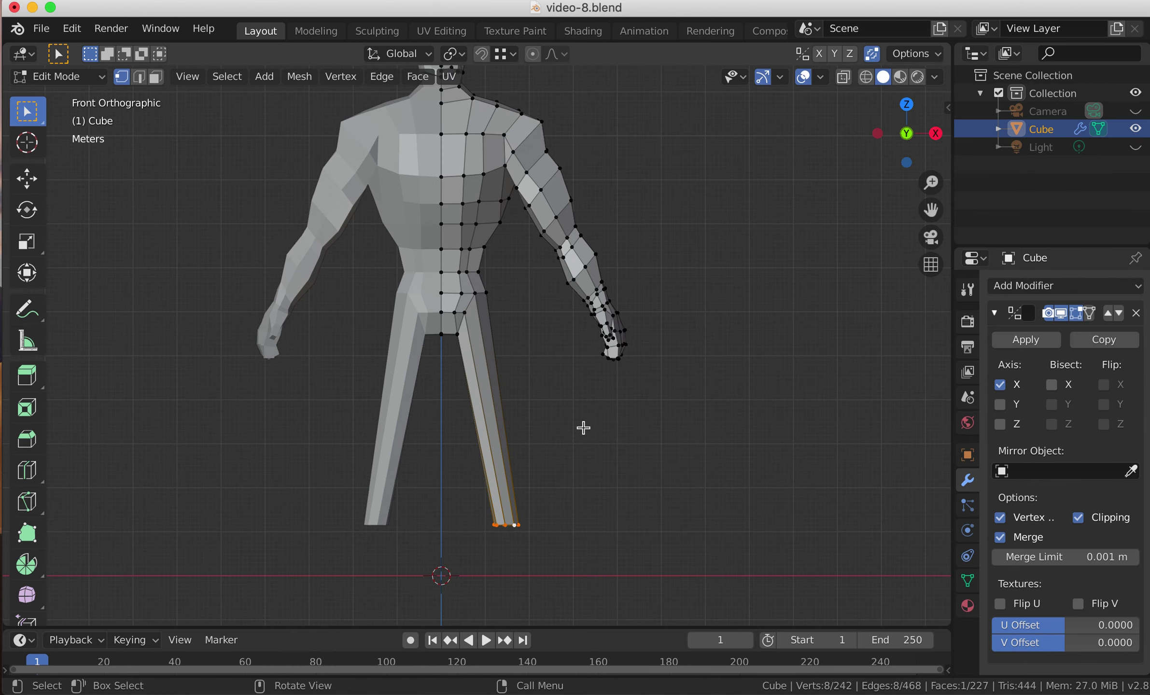
{"action": "middle_click_drag", "start_coordinate": [603, 409], "coordinate": [575, 465], "text": "shift"}
{"action": "key", "text": "KP_1"}
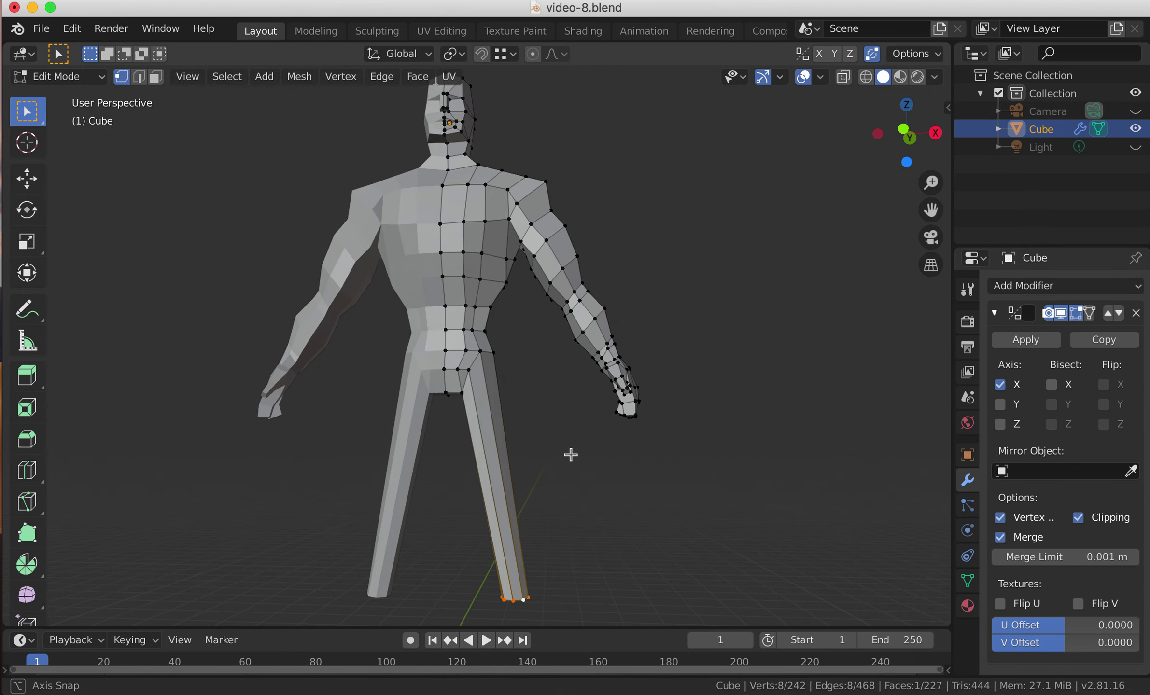
{"action": "key", "text": "KP_5"}
{"action": "scroll", "coordinate": [528, 576], "scroll_direction": "down", "scroll_amount": 1}
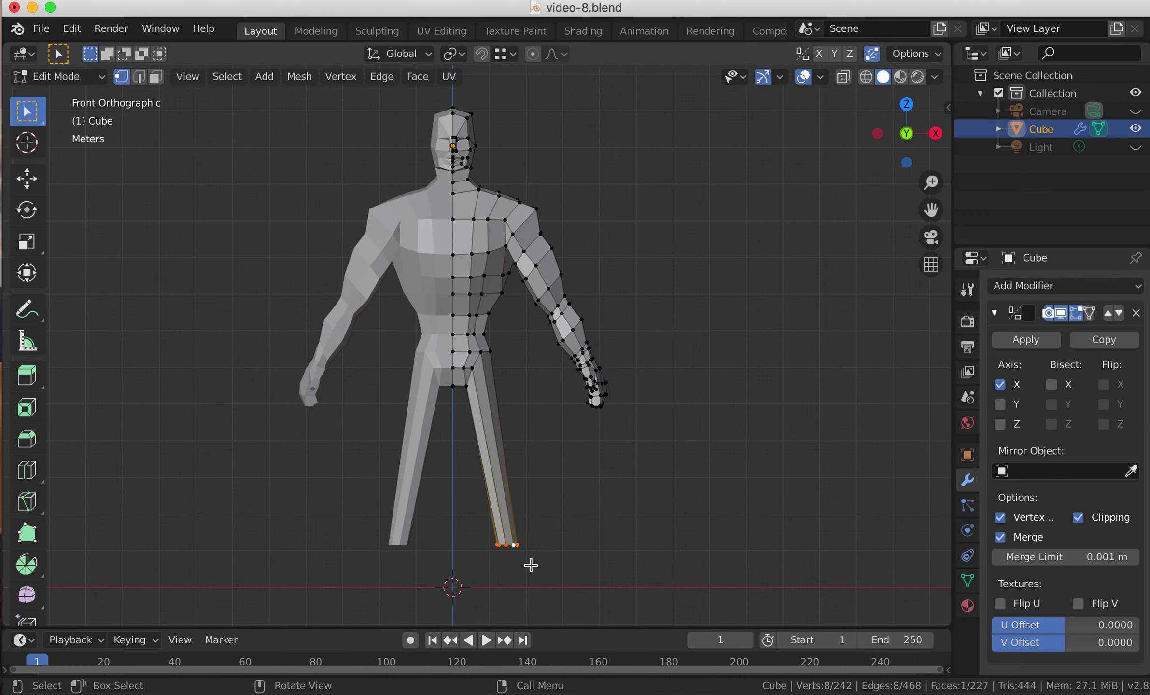
{"action": "scroll", "coordinate": [544, 485], "scroll_direction": "up", "scroll_amount": 4}
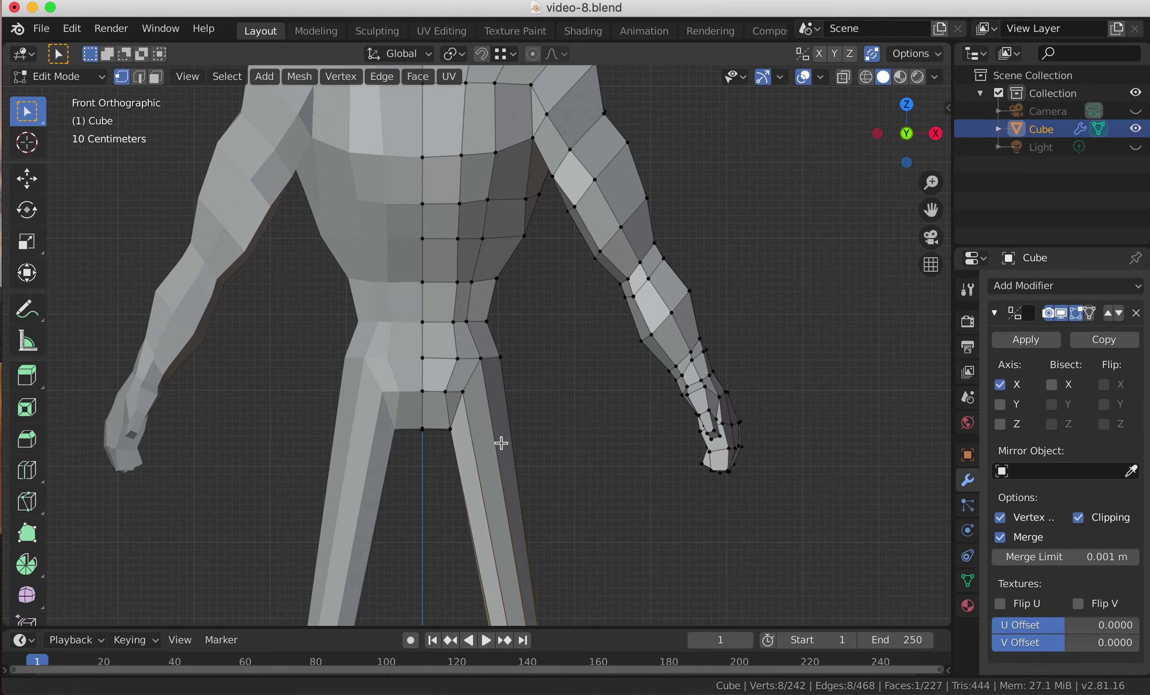
{"action": "scroll", "coordinate": [502, 401], "scroll_direction": "down", "scroll_amount": 3, "text": "shift"}
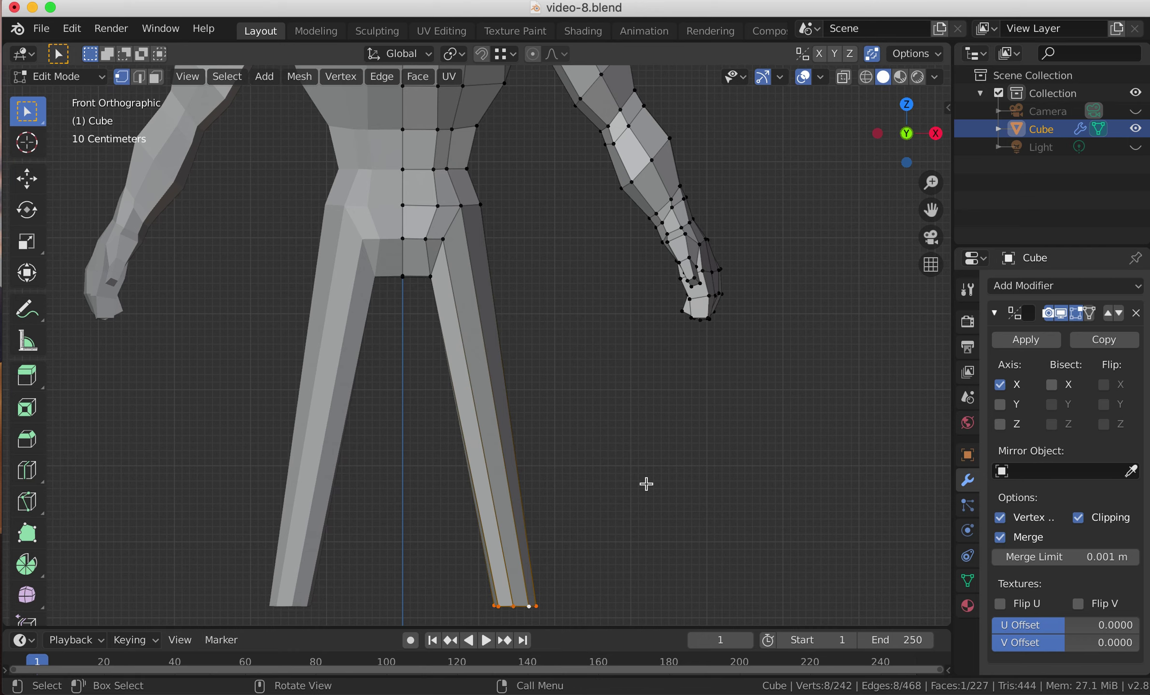
{"action": "key", "text": "s"}
{"action": "left_click", "coordinate": [630, 484]}
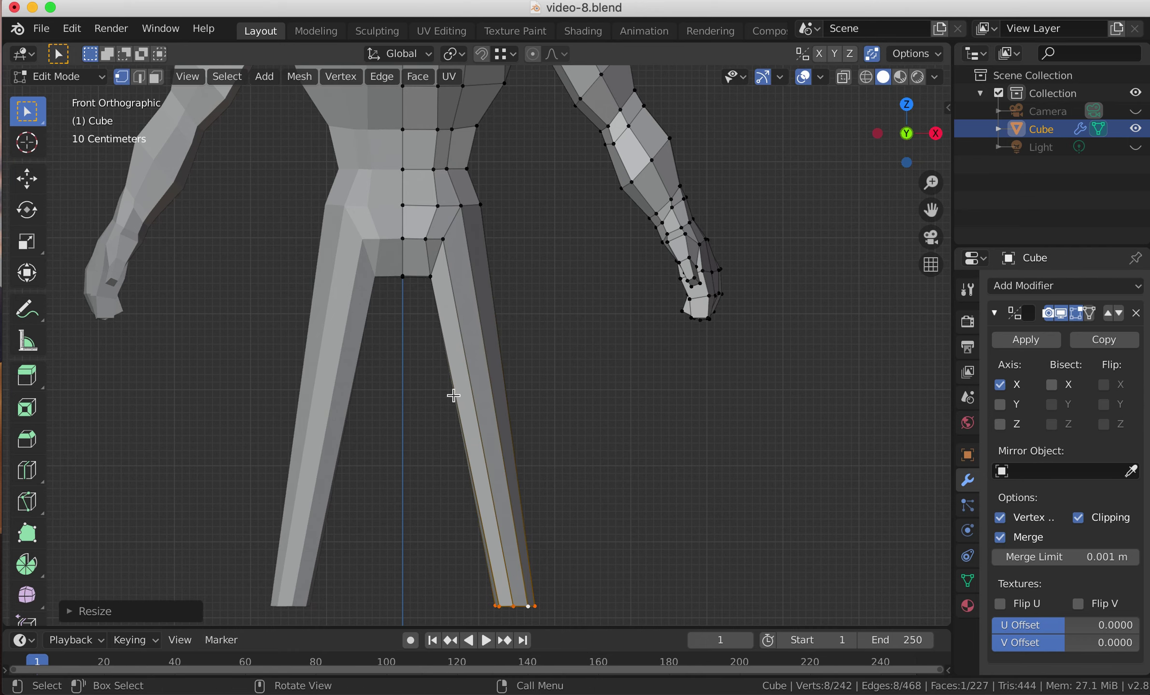
Step: Clear the vertex selection on the leg mesh
{"action": "left_click", "coordinate": [513, 351]}
{"action": "scroll", "coordinate": [519, 367], "scroll_direction": "up", "scroll_amount": 2}
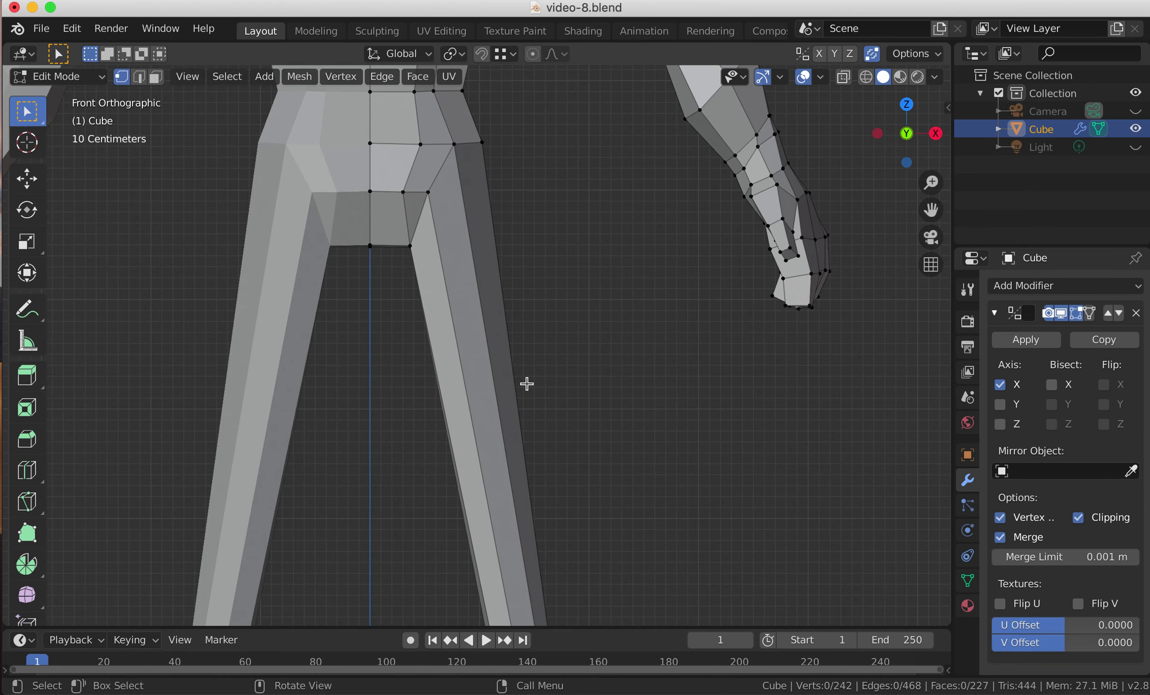
{"action": "middle_click_drag", "start_coordinate": [513, 396], "coordinate": [493, 447], "text": "shift"}
{"action": "scroll", "coordinate": [493, 421], "scroll_direction": "down", "scroll_amount": 4}
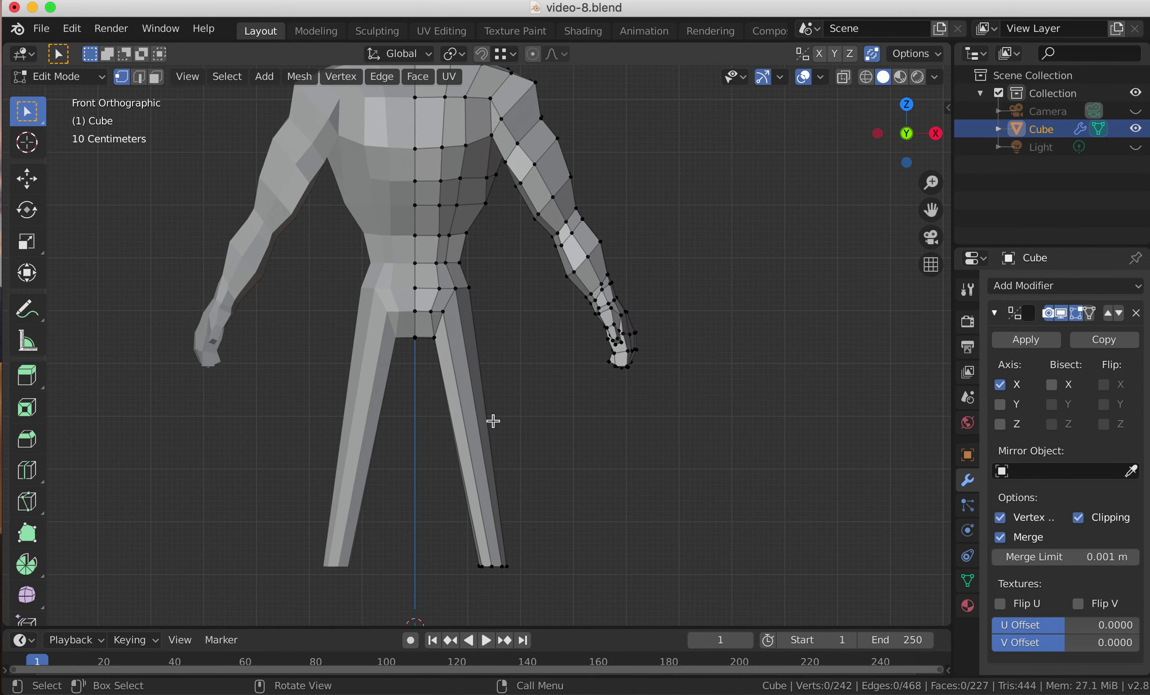
Step: Knife-cut a new edge across the upper thigh from the crotch corner up over the outer hip and down to the rear crotch corner
{"action": "key", "text": "k"}
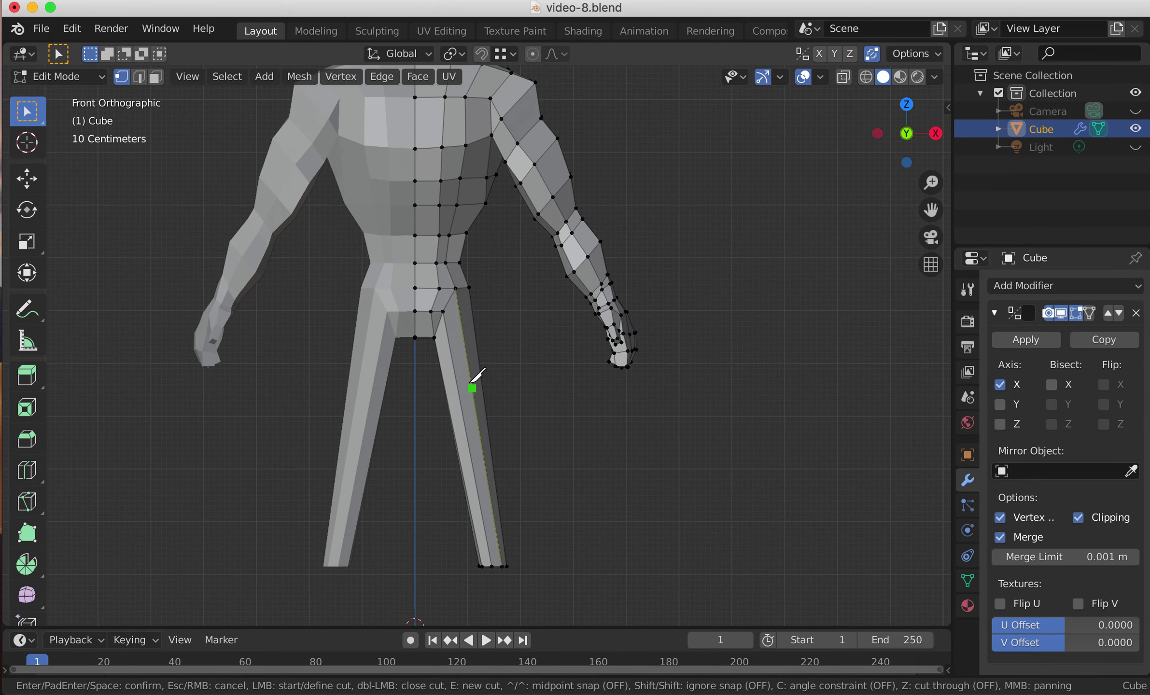
{"action": "scroll", "coordinate": [476, 376], "scroll_direction": "up", "scroll_amount": 8}
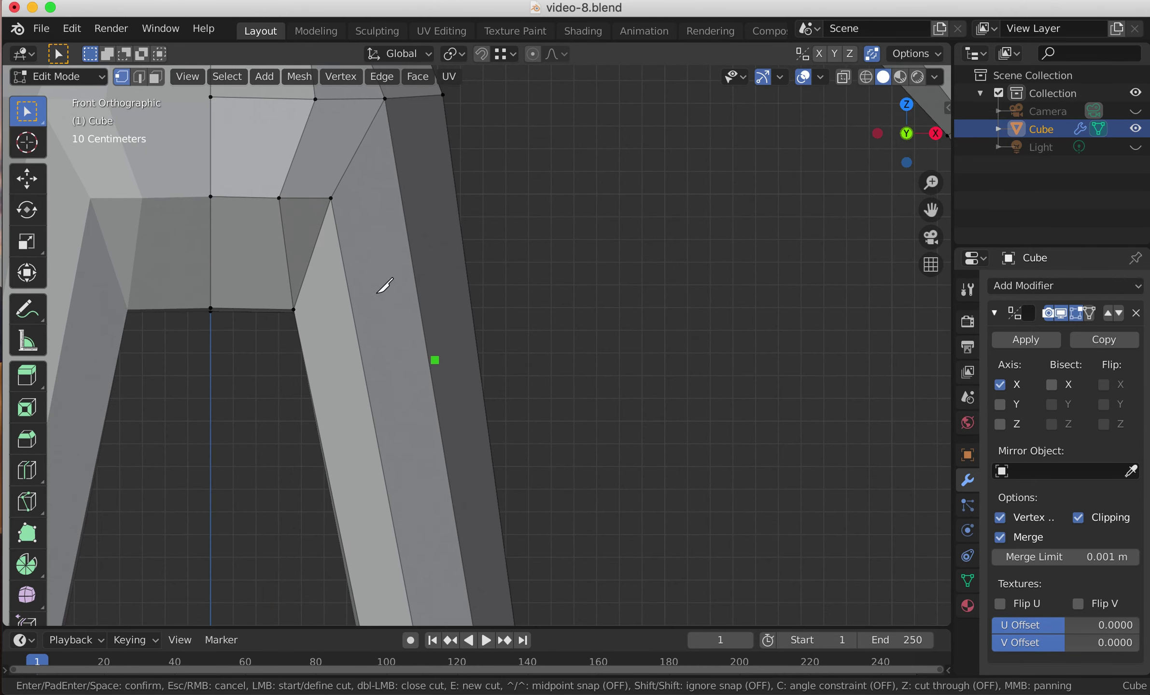
{"action": "scroll", "coordinate": [393, 272], "scroll_direction": "down", "scroll_amount": 3}
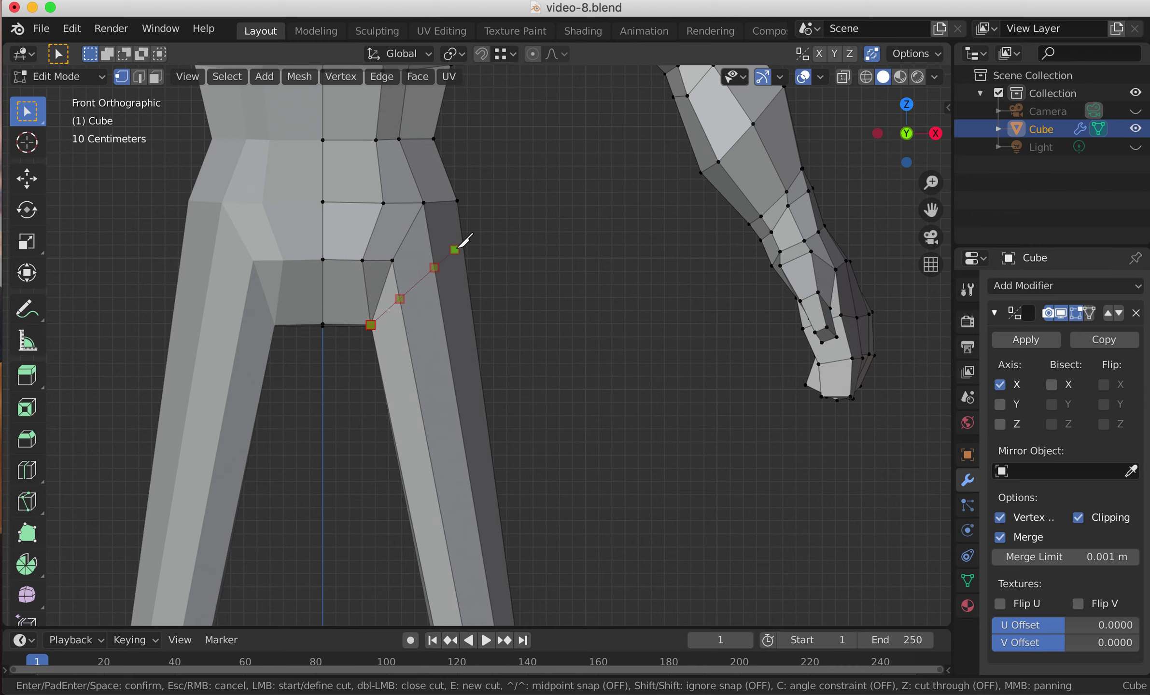
{"action": "middle_click_drag", "start_coordinate": [462, 238], "coordinate": [453, 263]}
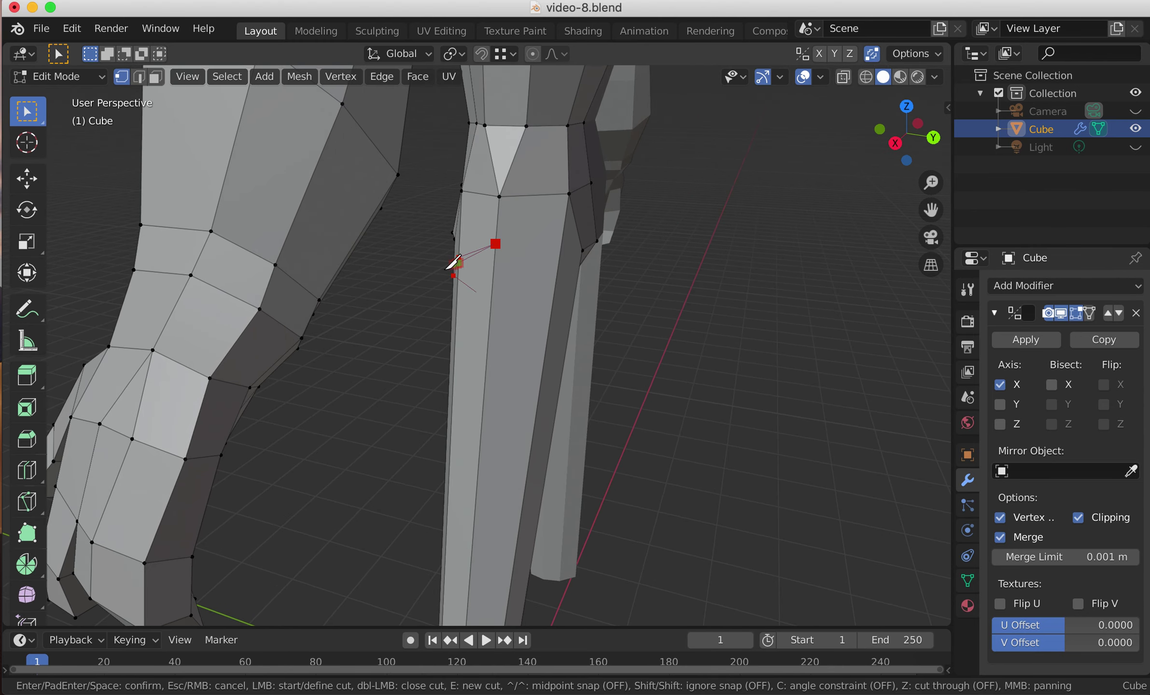
{"action": "middle_click_drag", "start_coordinate": [558, 242], "coordinate": [577, 298]}
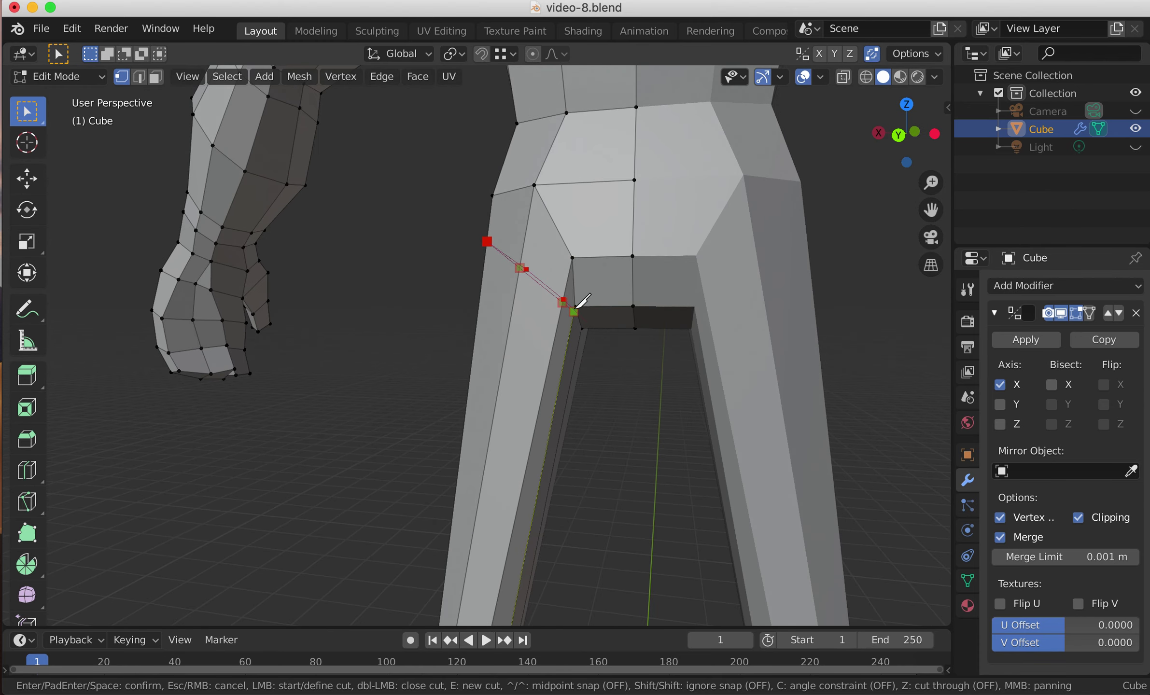
{"action": "key", "text": "Return"}
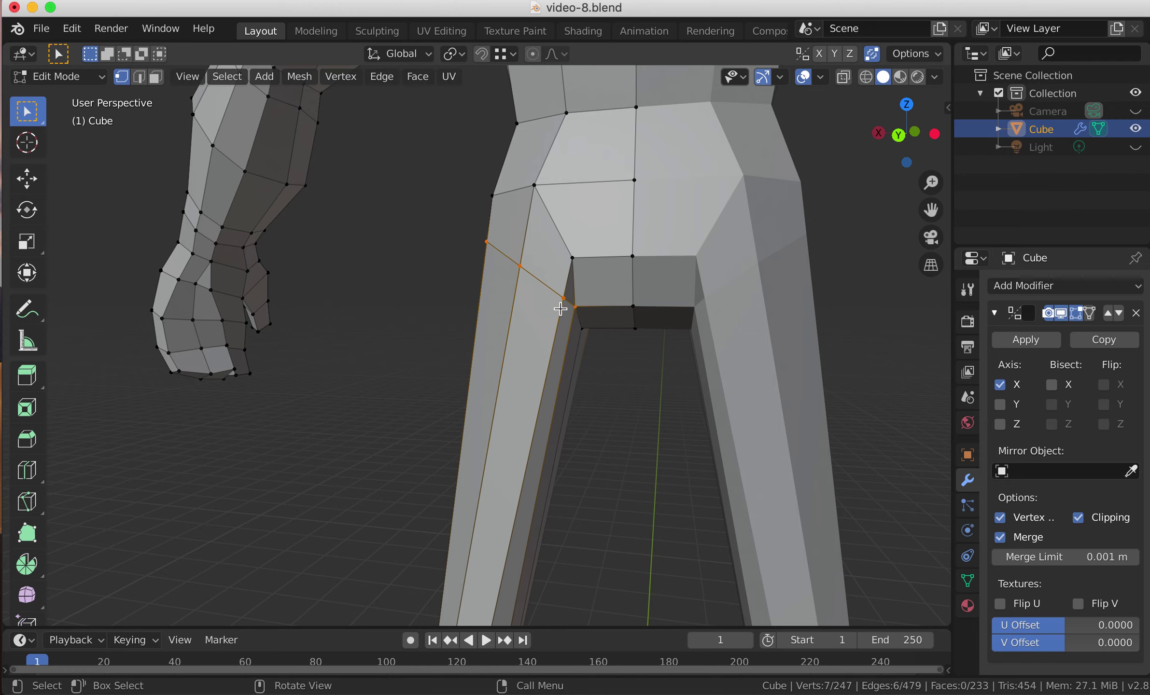
Step: Move the rear crotch vertex beside the inner thigh outward to round the underside of the buttock
{"action": "middle_click_drag", "start_coordinate": [514, 311], "coordinate": [577, 311]}
{"action": "key", "text": "g"}
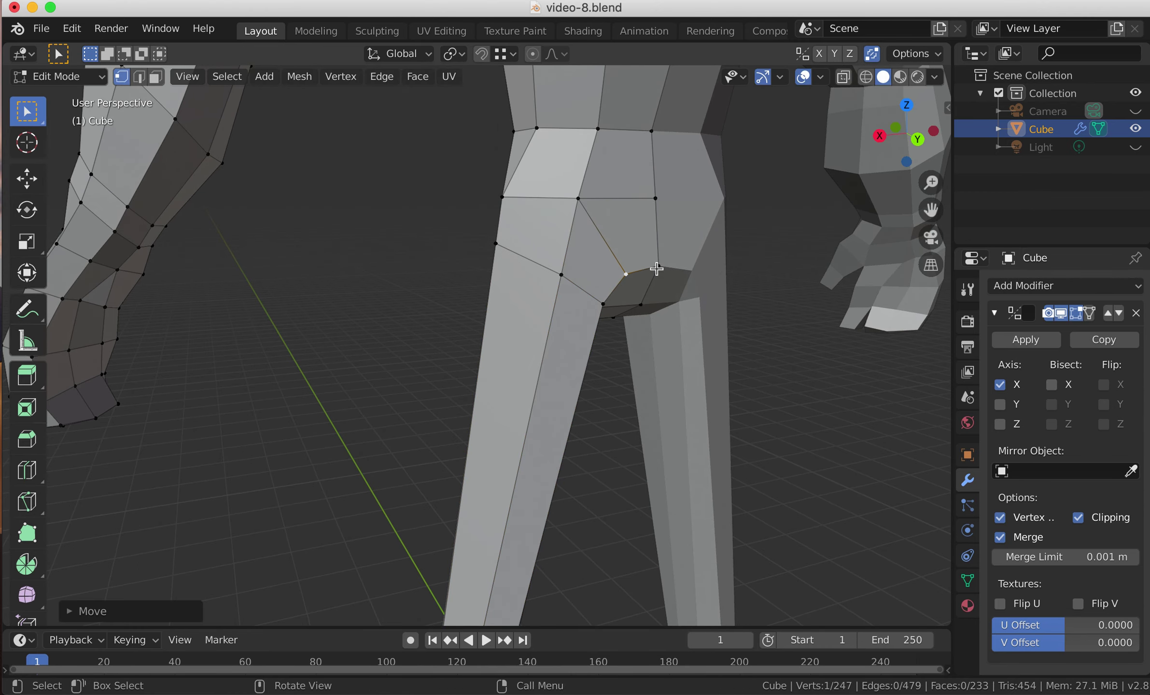
{"action": "key", "text": "g"}
{"action": "left_click", "coordinate": [660, 275]}
{"action": "middle_click_drag", "start_coordinate": [659, 275], "coordinate": [595, 267]}
{"action": "key", "text": "g"}
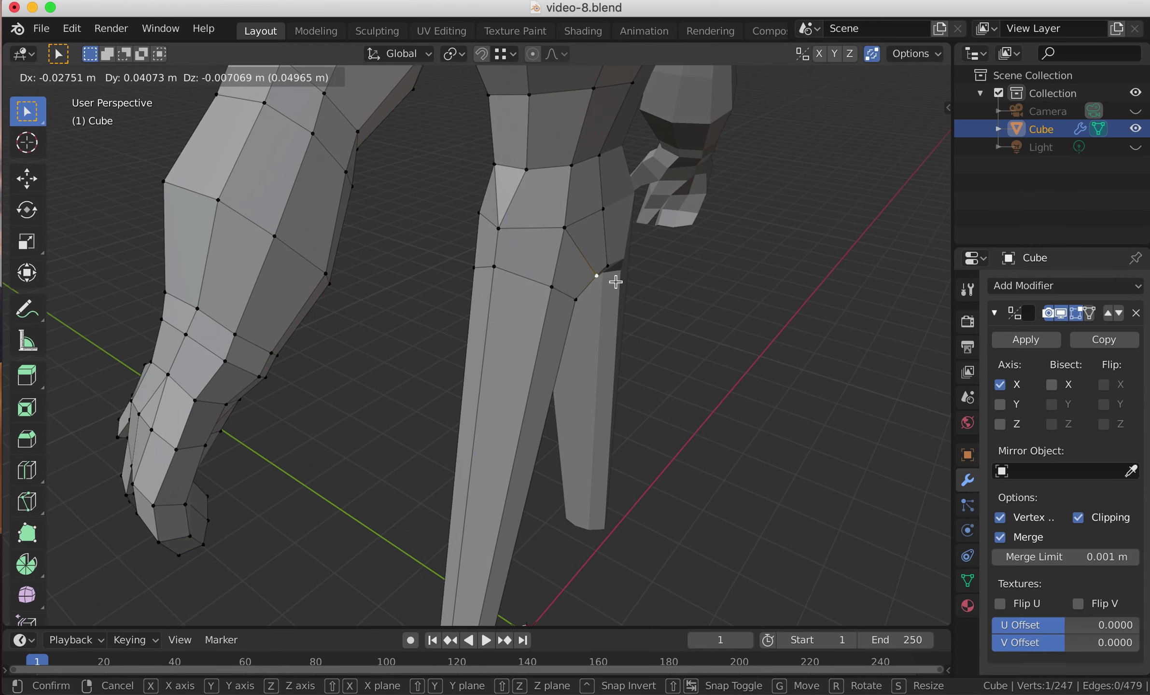
{"action": "left_click", "coordinate": [611, 267]}
Step: Finish adjusting the inner rear crotch vertex and move the neighbouring centre-line vertex backward by about 0.05 m in Y
{"action": "key", "text": "g"}
{"action": "left_click", "coordinate": [610, 266]}
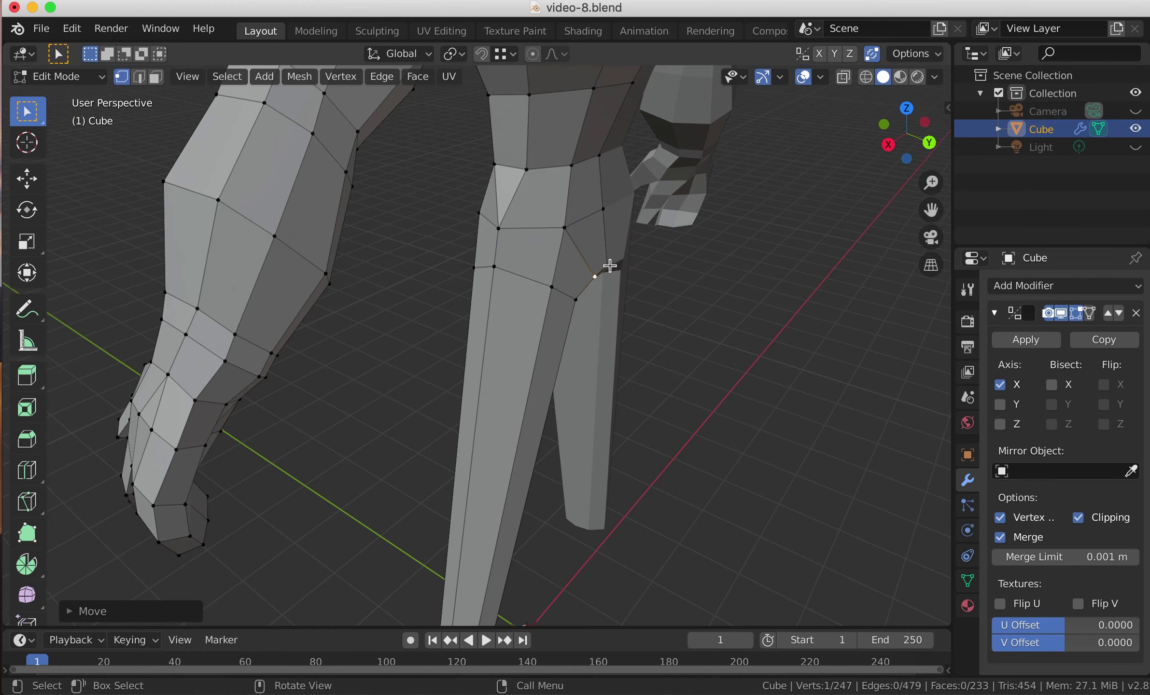
{"action": "key", "text": "g"}
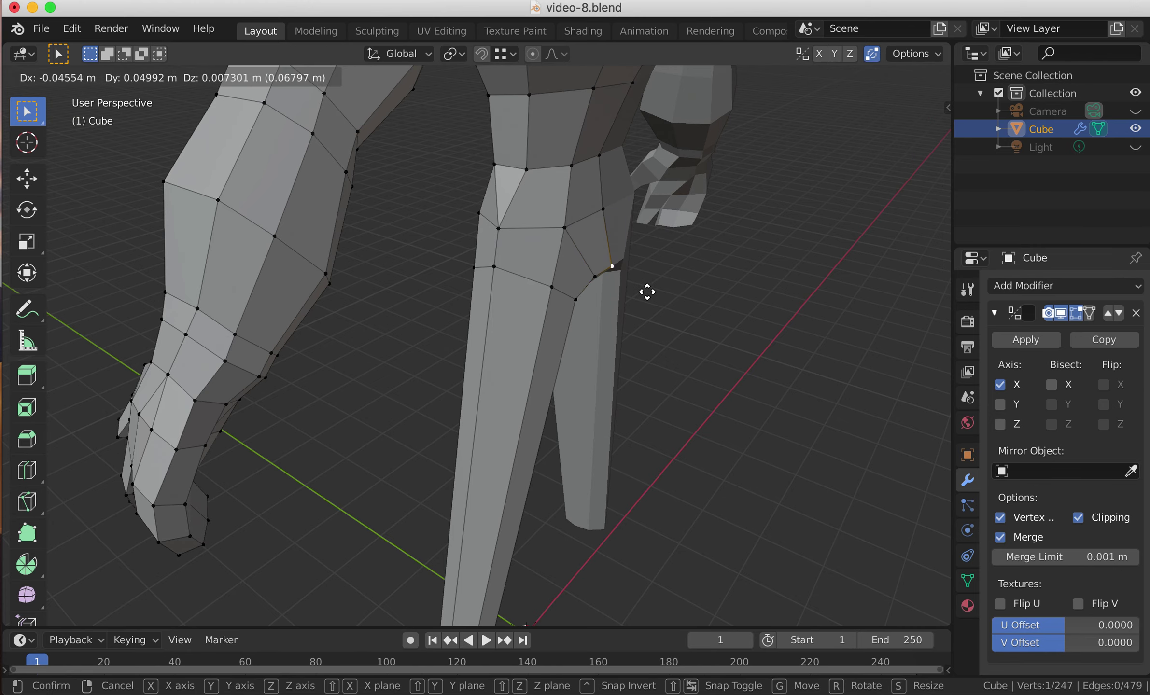
{"action": "left_click", "coordinate": [647, 292]}
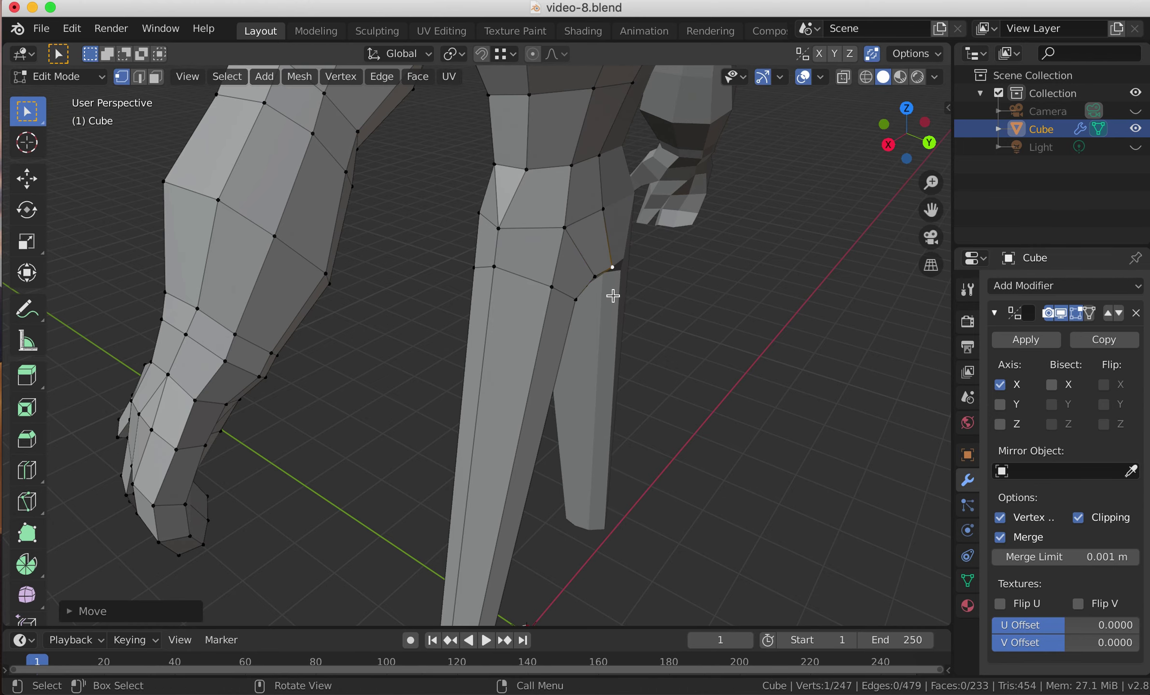